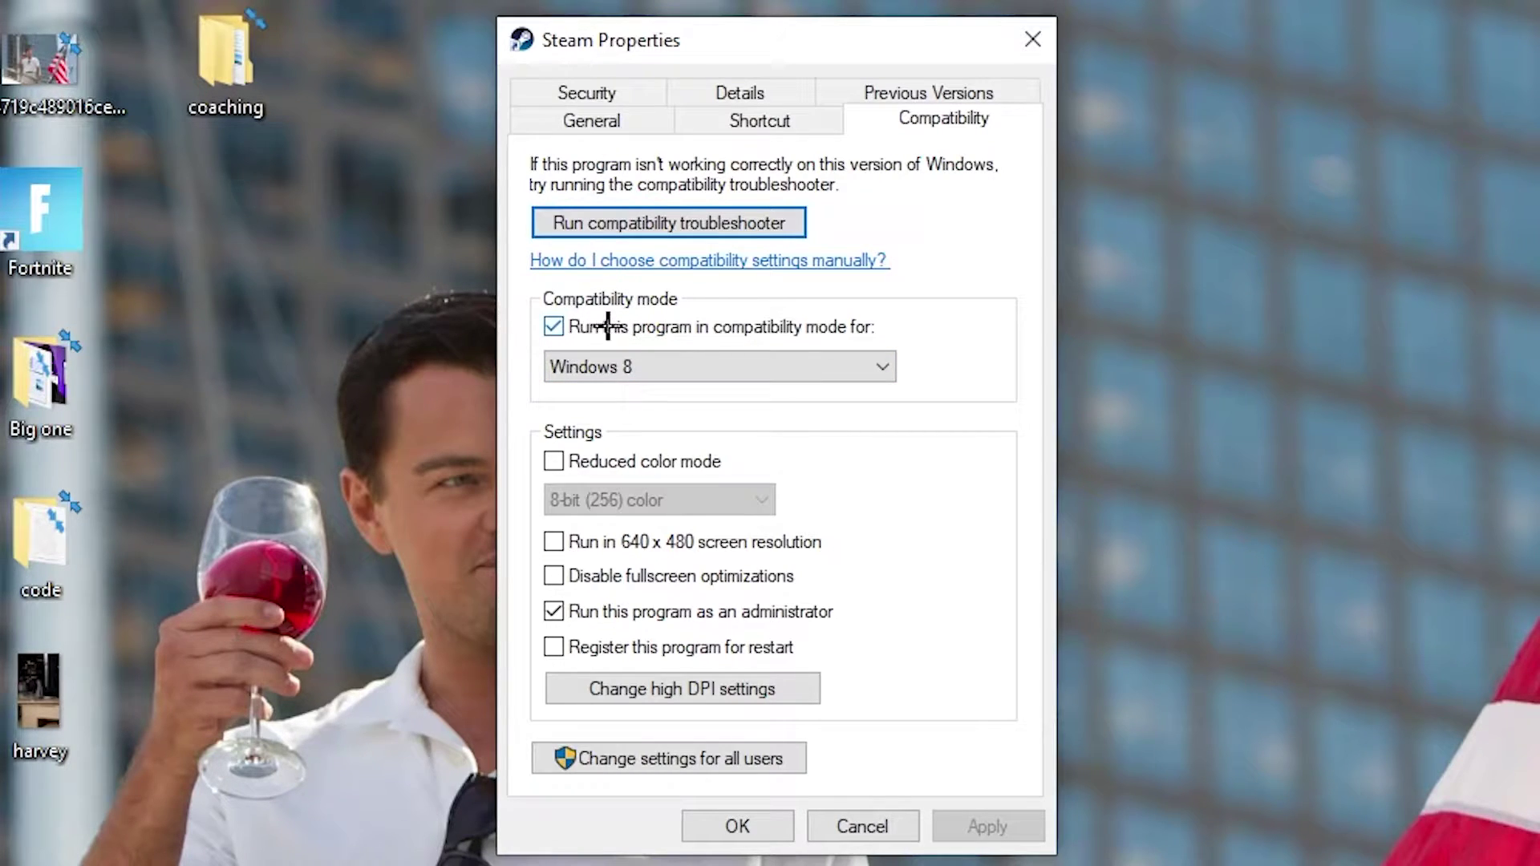
# Check the compatibility mode choices for the Steam shortcut and confirm its properties with Windows 8 mode selected
pyautogui.click(861, 357)
pyautogui.click(898, 345)
pyautogui.click(742, 822)
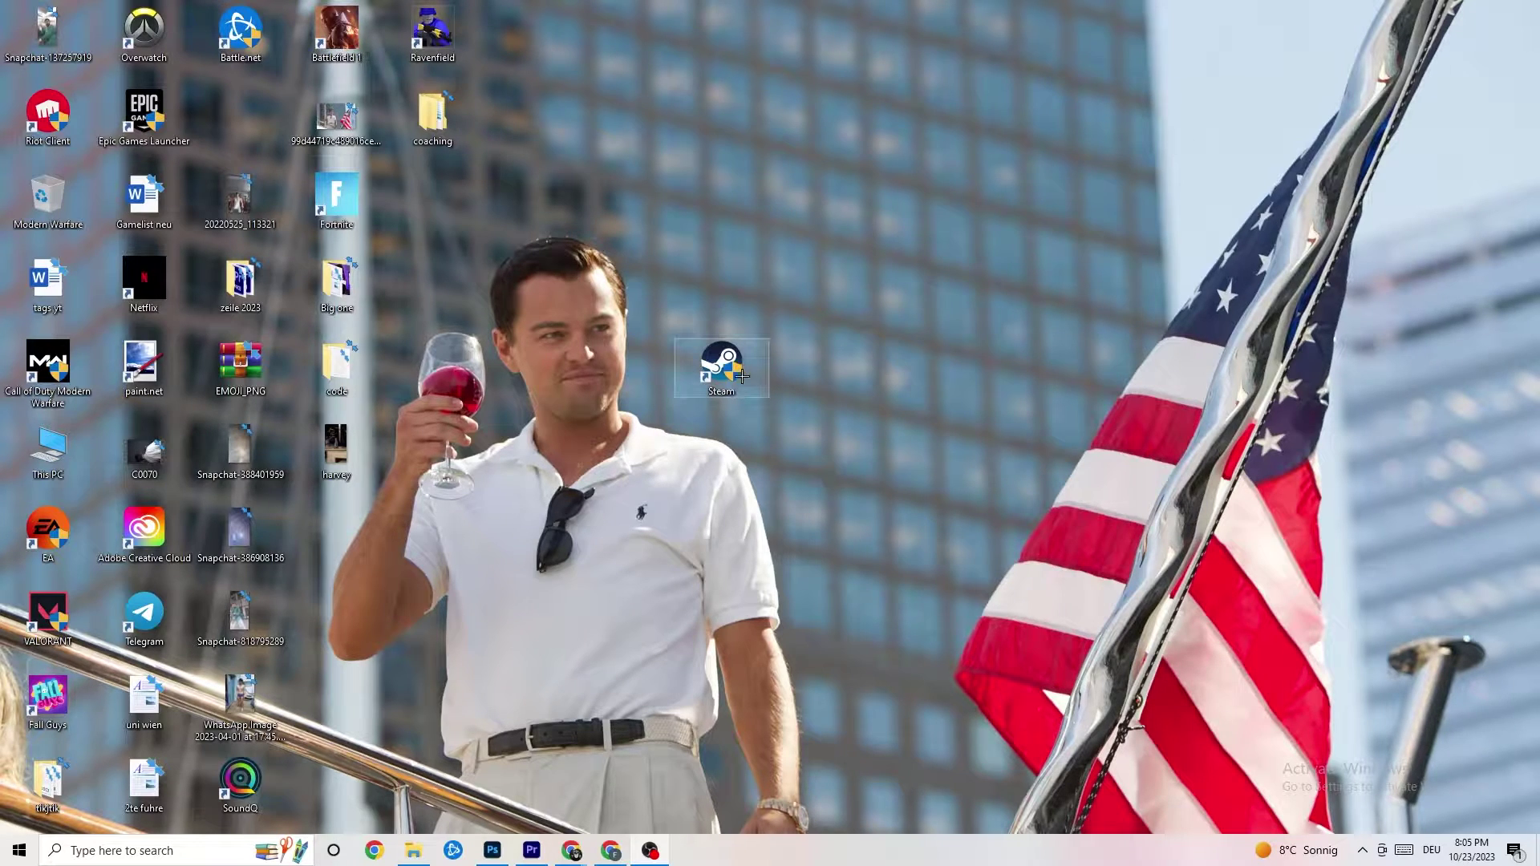
pyautogui.moveTo(741, 377); pyautogui.dragTo(739, 218)
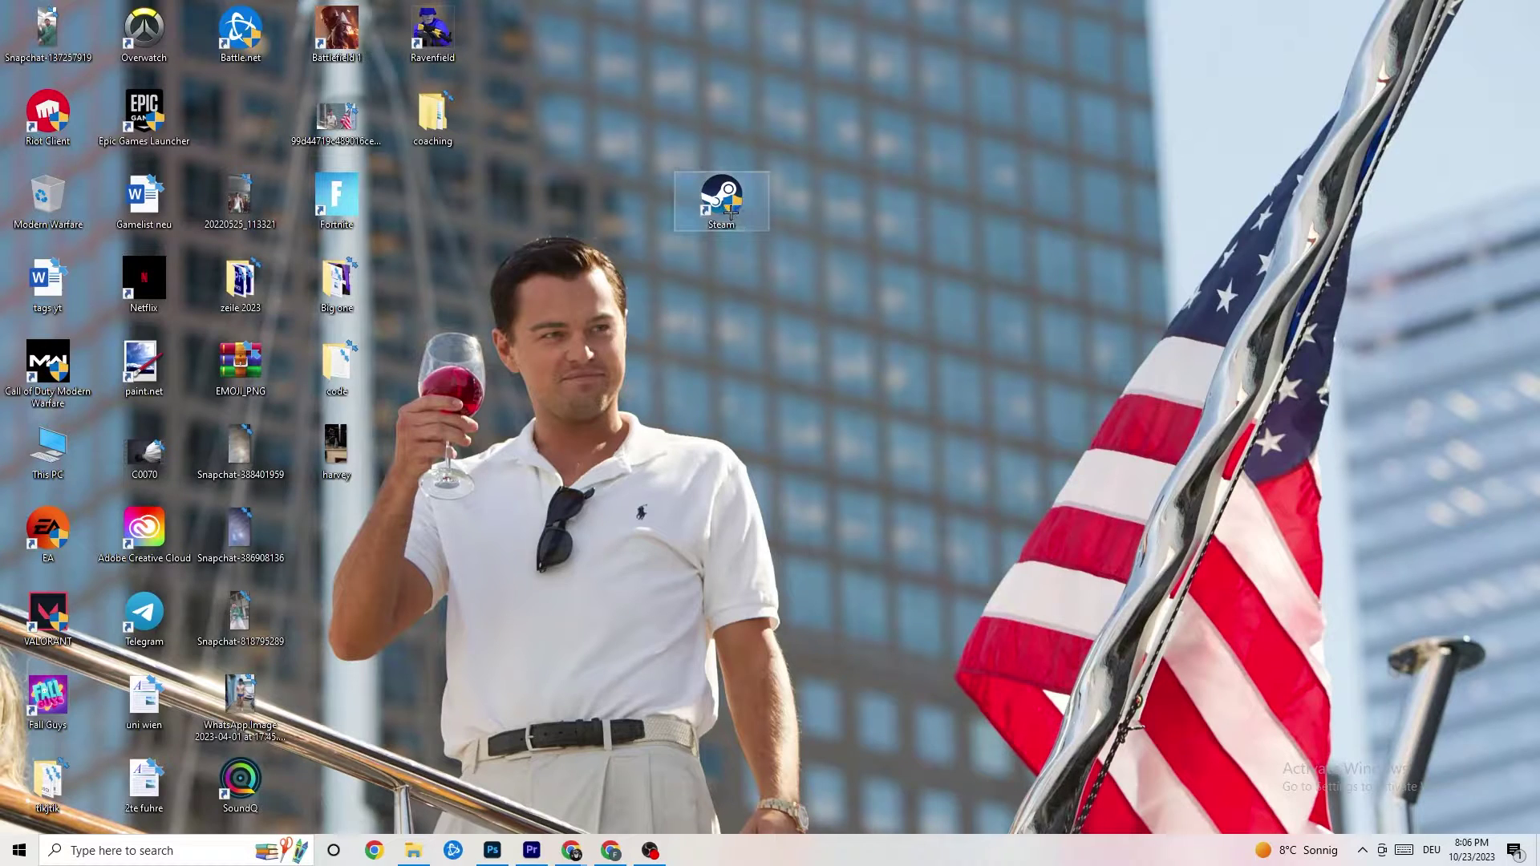
pyautogui.moveTo(734, 170); pyautogui.dragTo(638, 292)
pyautogui.click(668, 219)
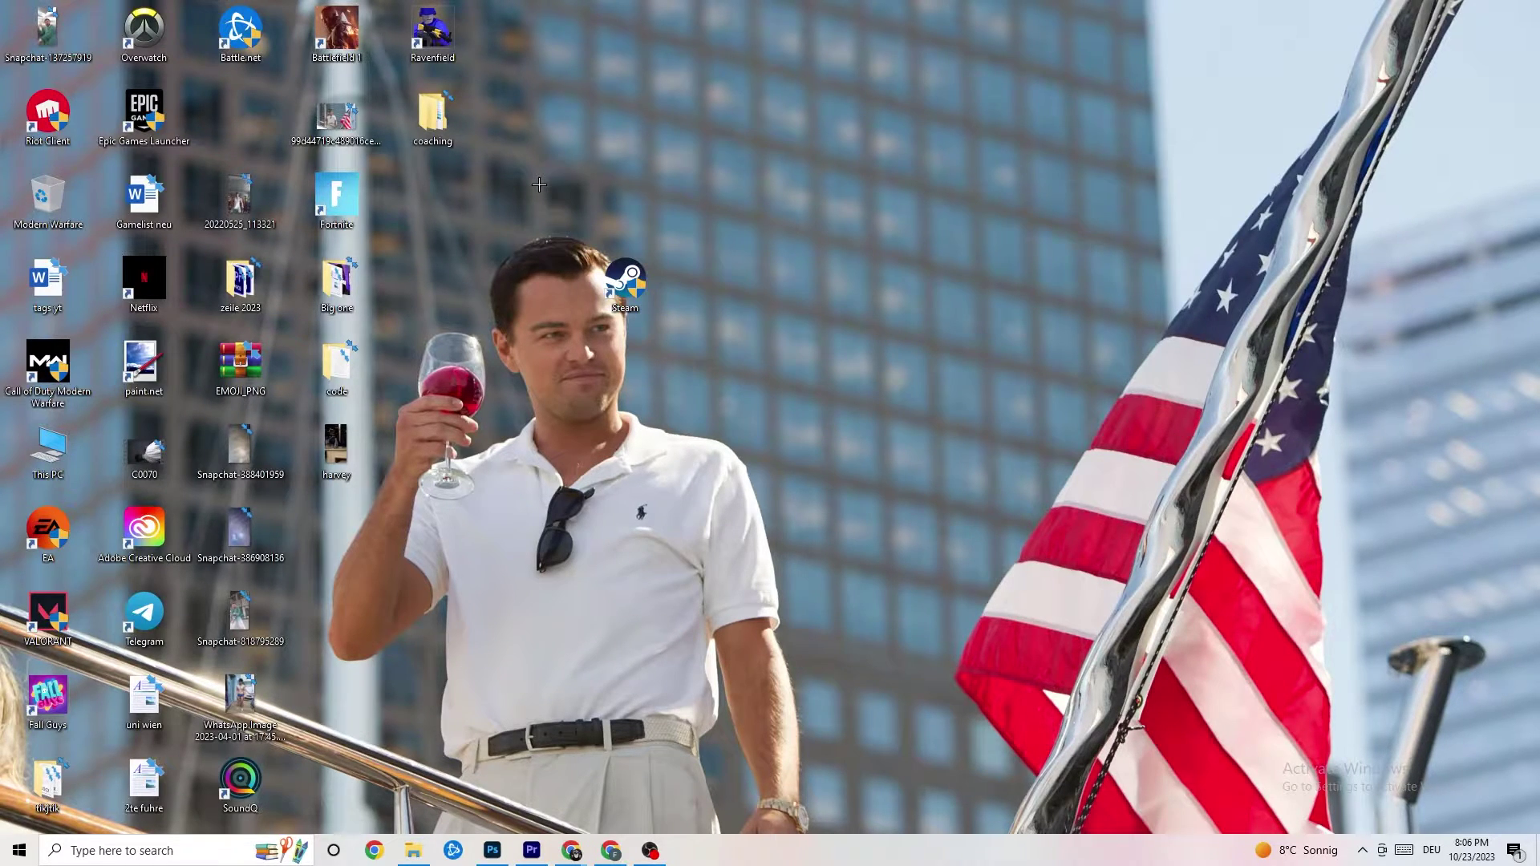
pyautogui.moveTo(622, 264); pyautogui.dragTo(679, 278)
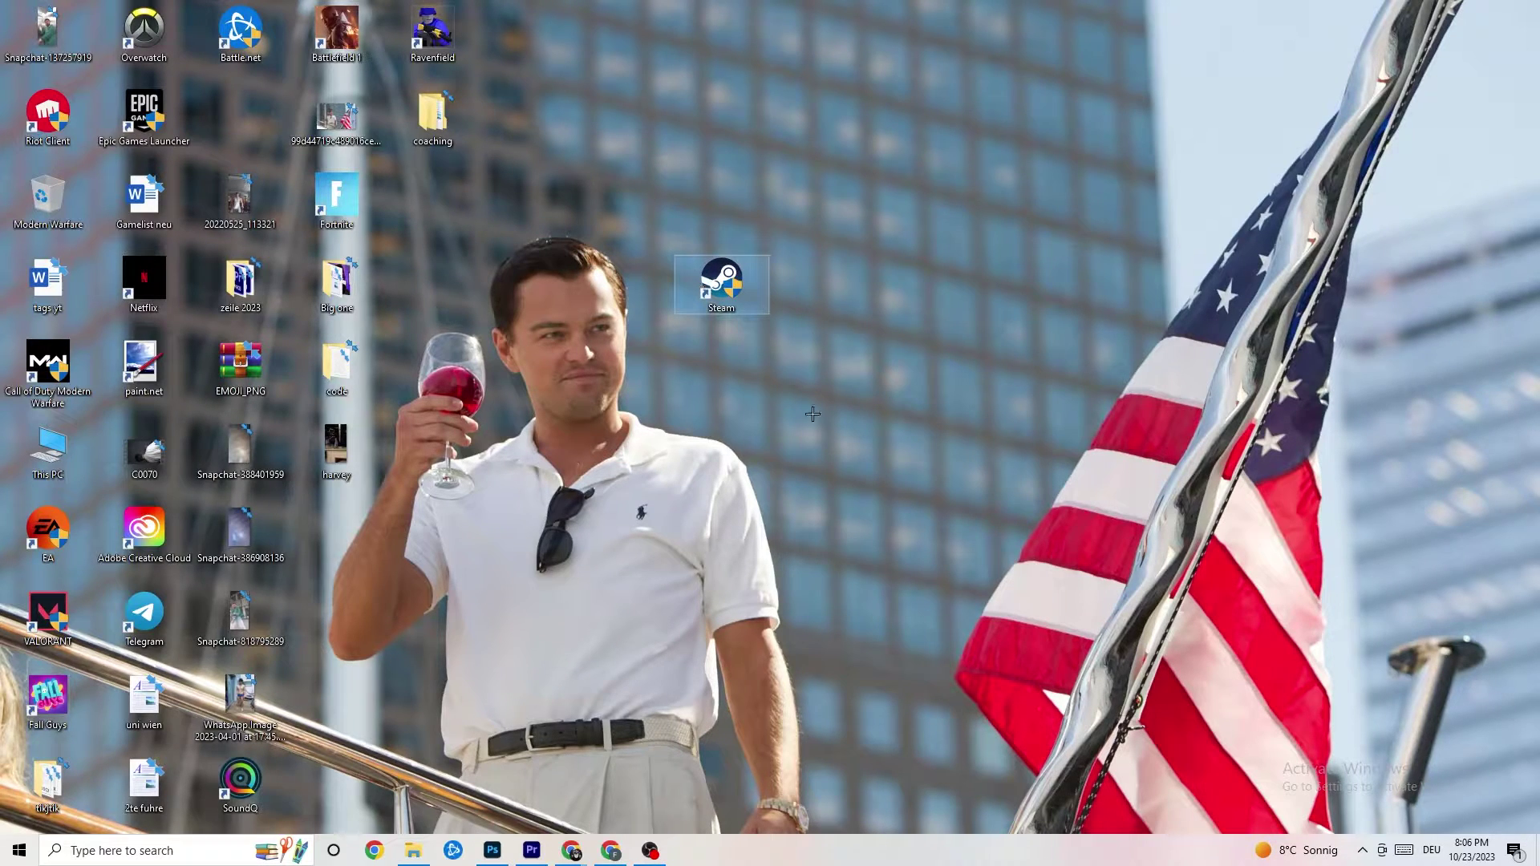
# Review the compatibility settings in the Steam shortcut's properties and close them
pyautogui.rightClick(726, 294)
pyautogui.click(790, 720)
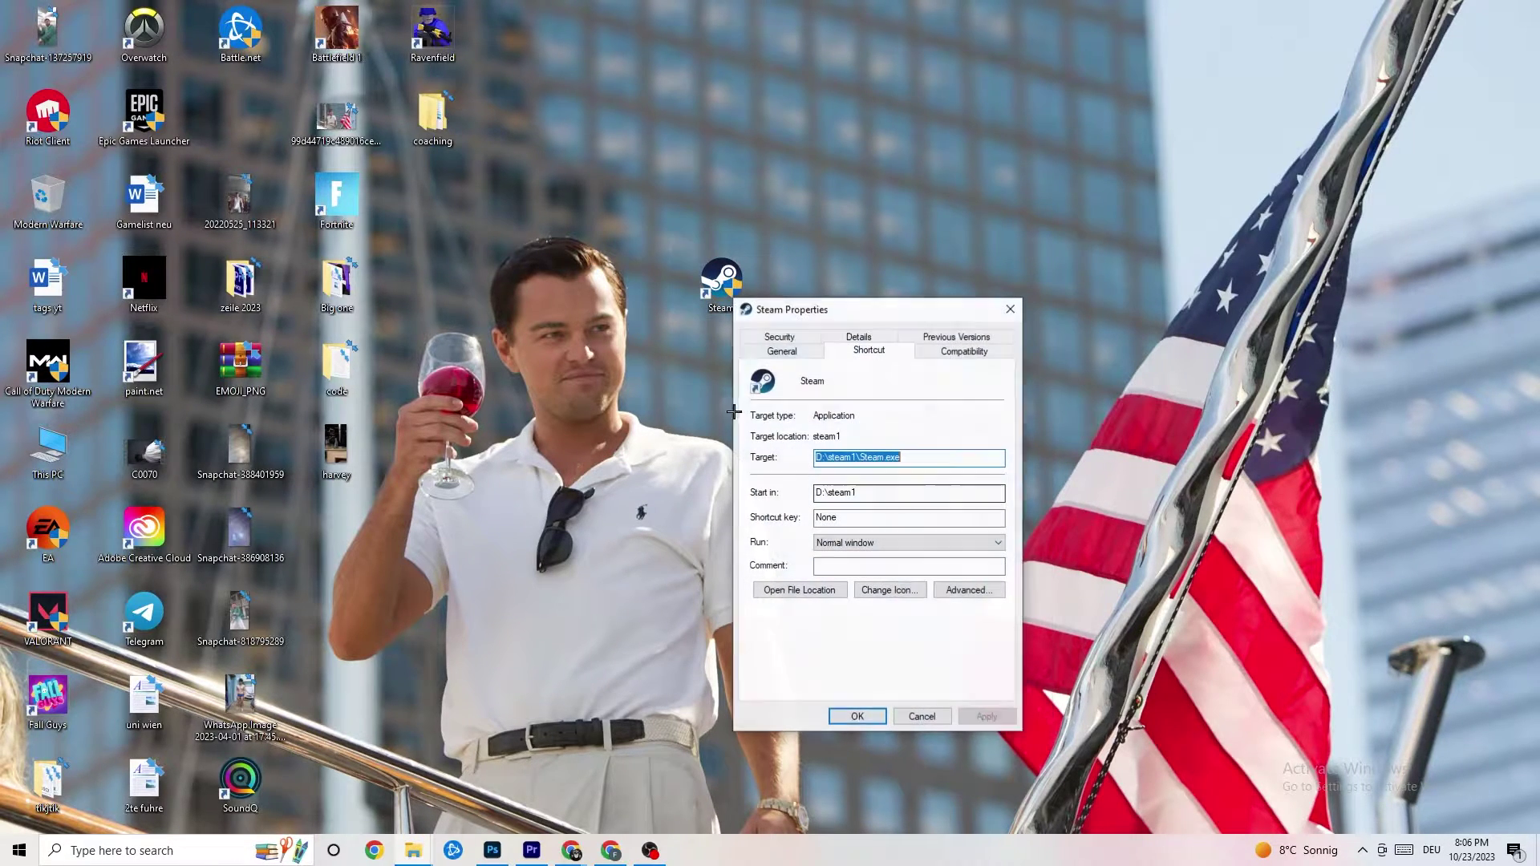
pyautogui.click(964, 351)
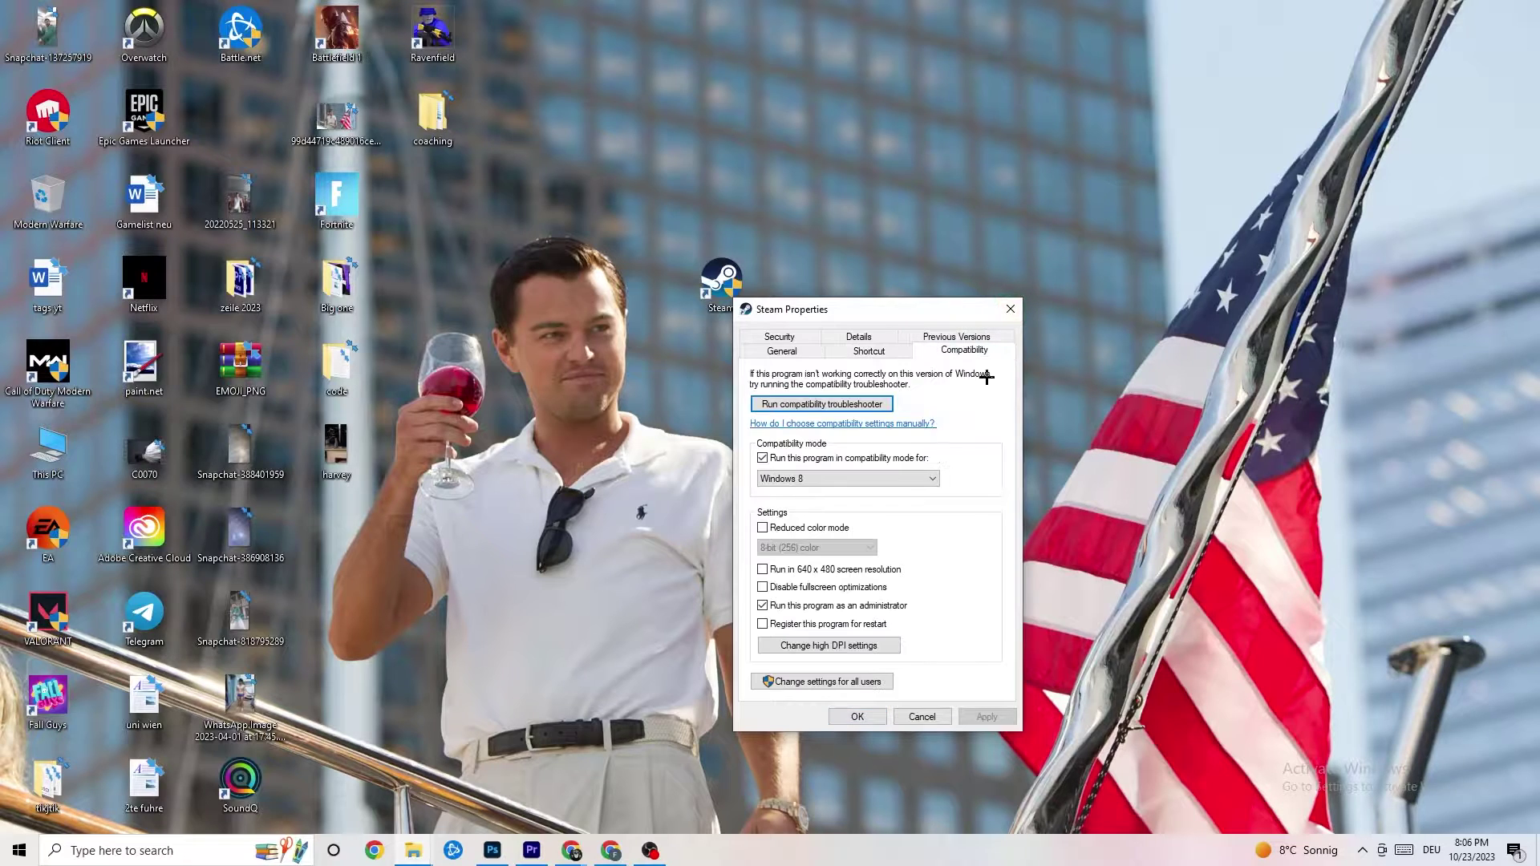
pyautogui.click(1010, 308)
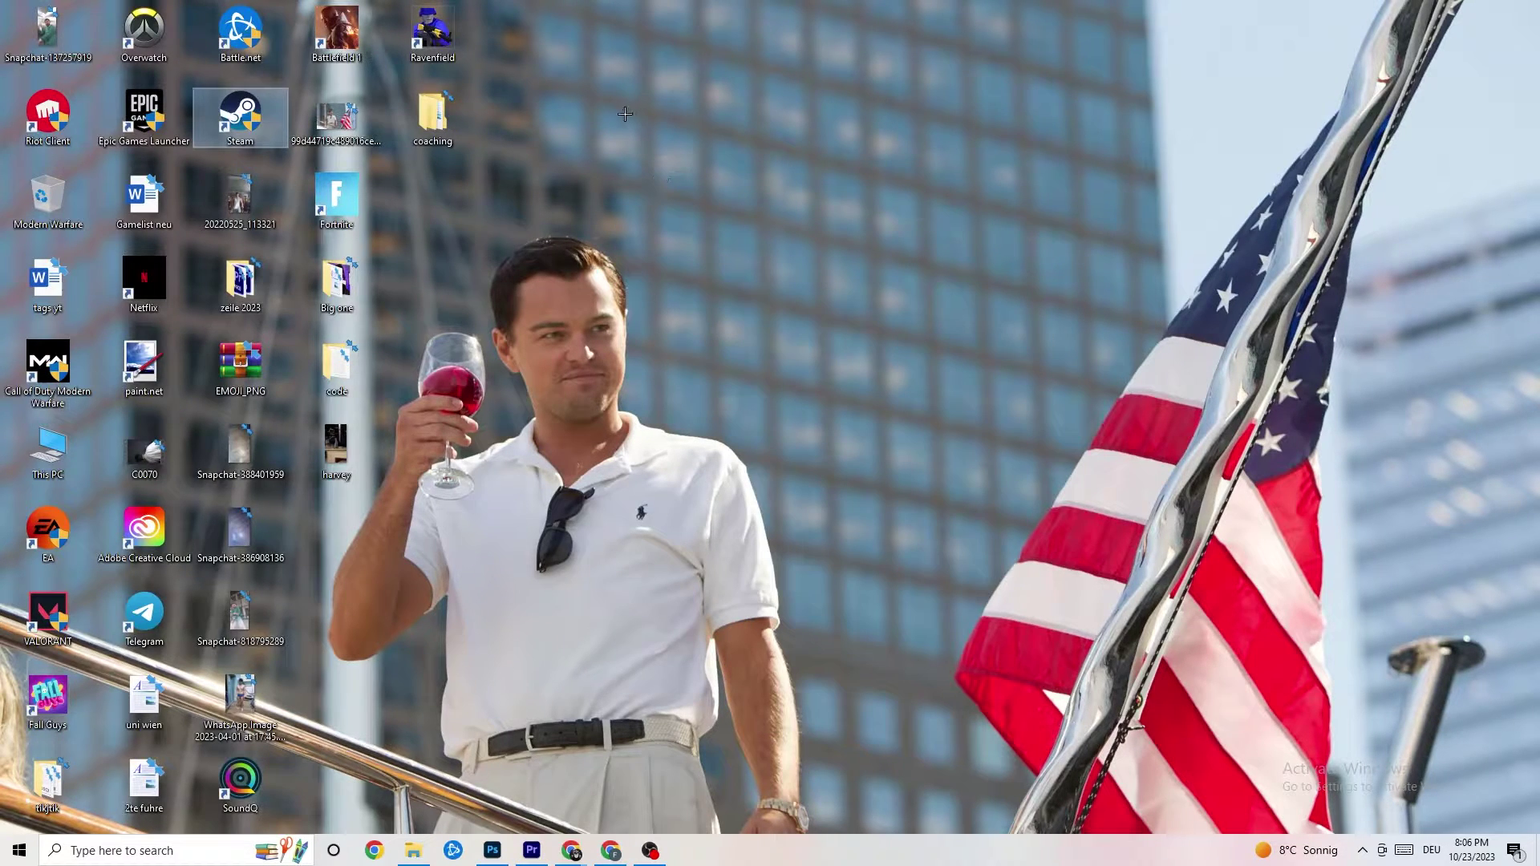
pyautogui.click(747, 156)
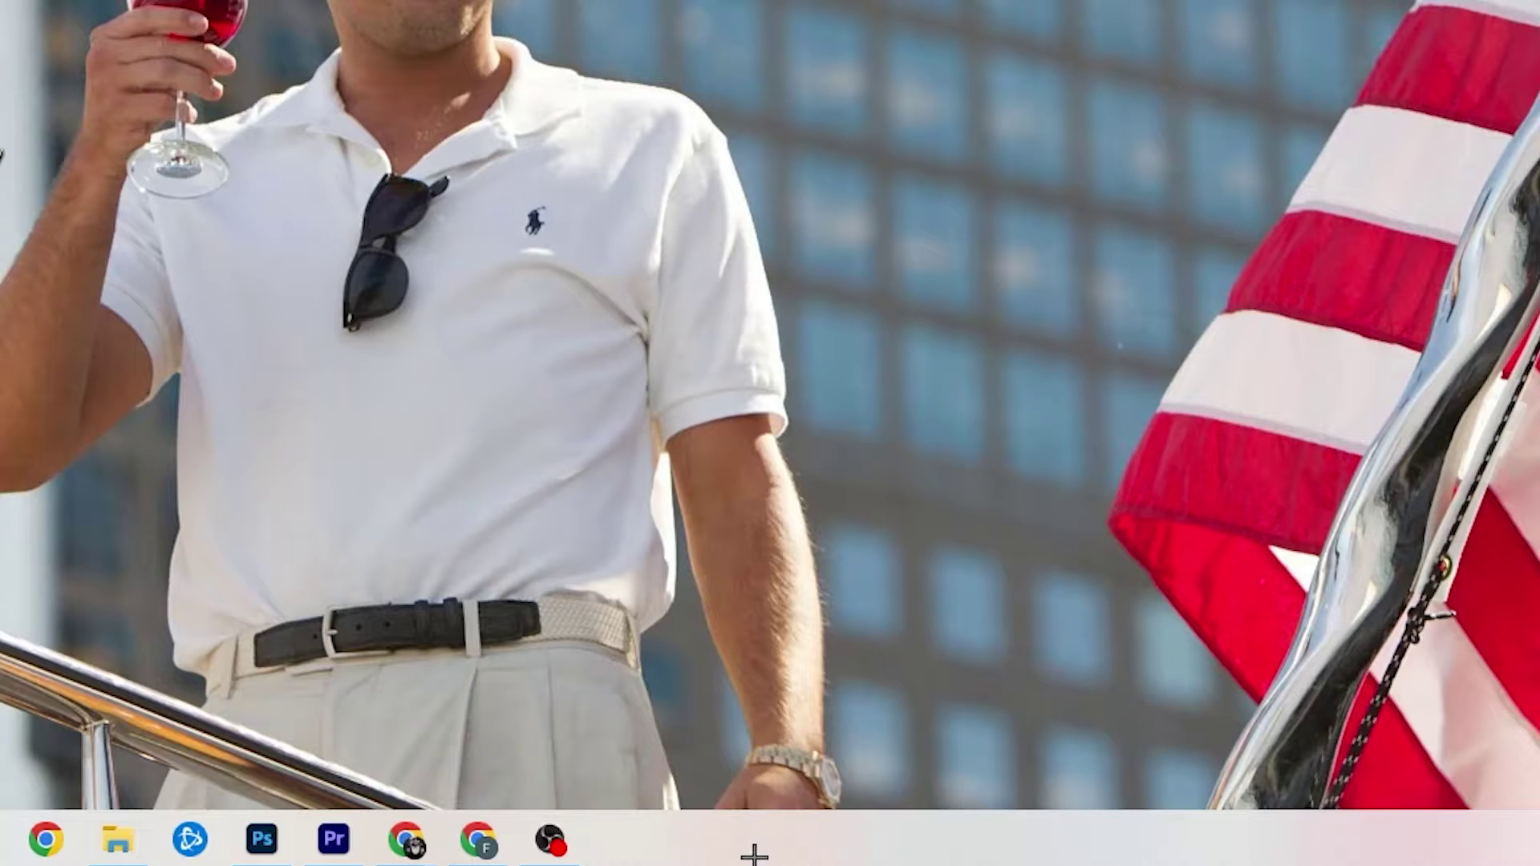
# Open Task Manager and maximize its window
pyautogui.rightClick(660, 854)
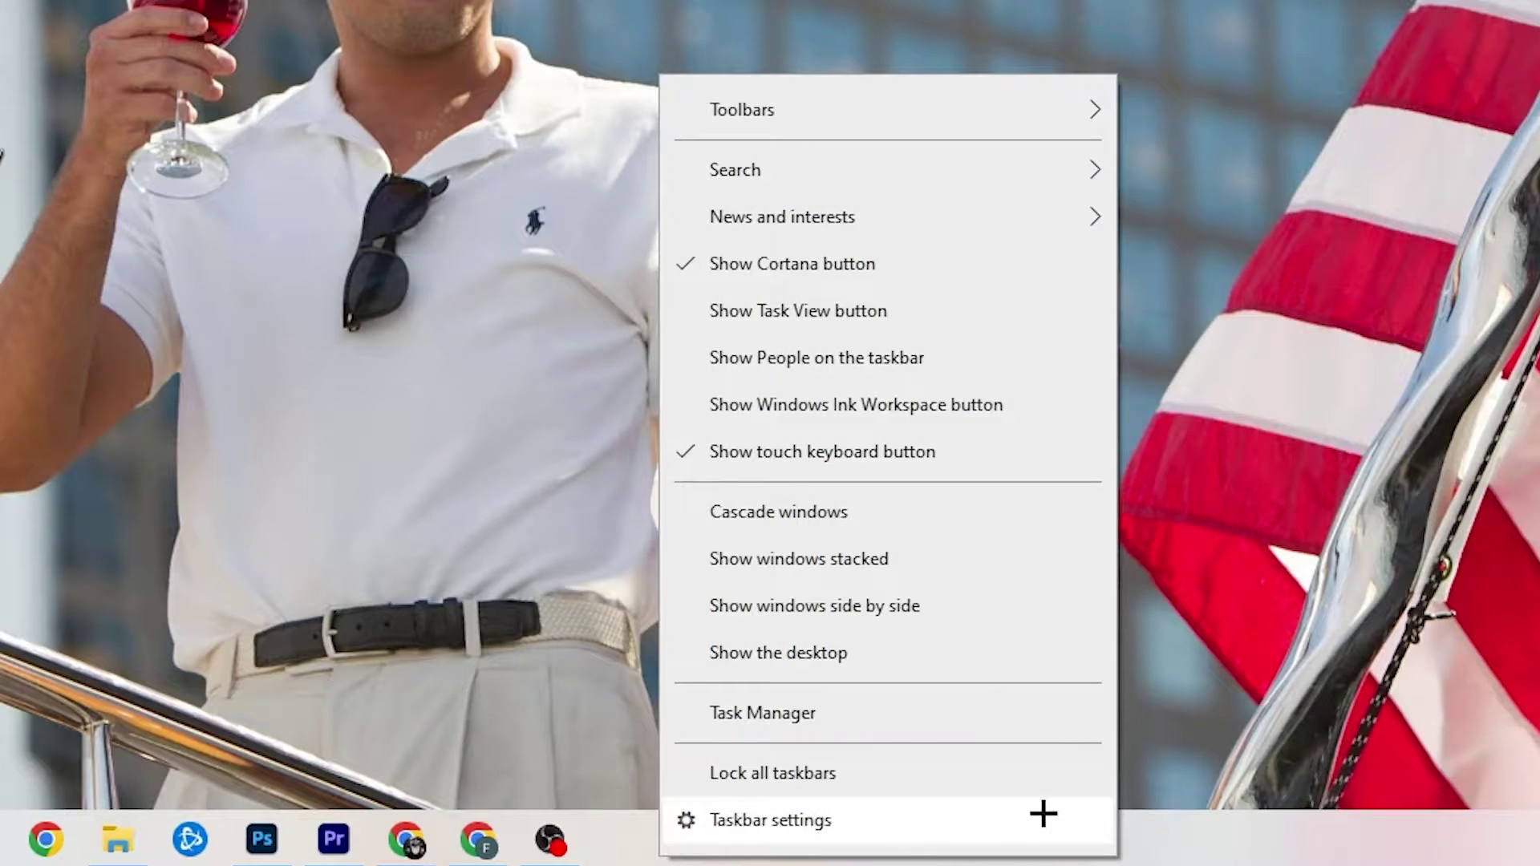
pyautogui.click(795, 722)
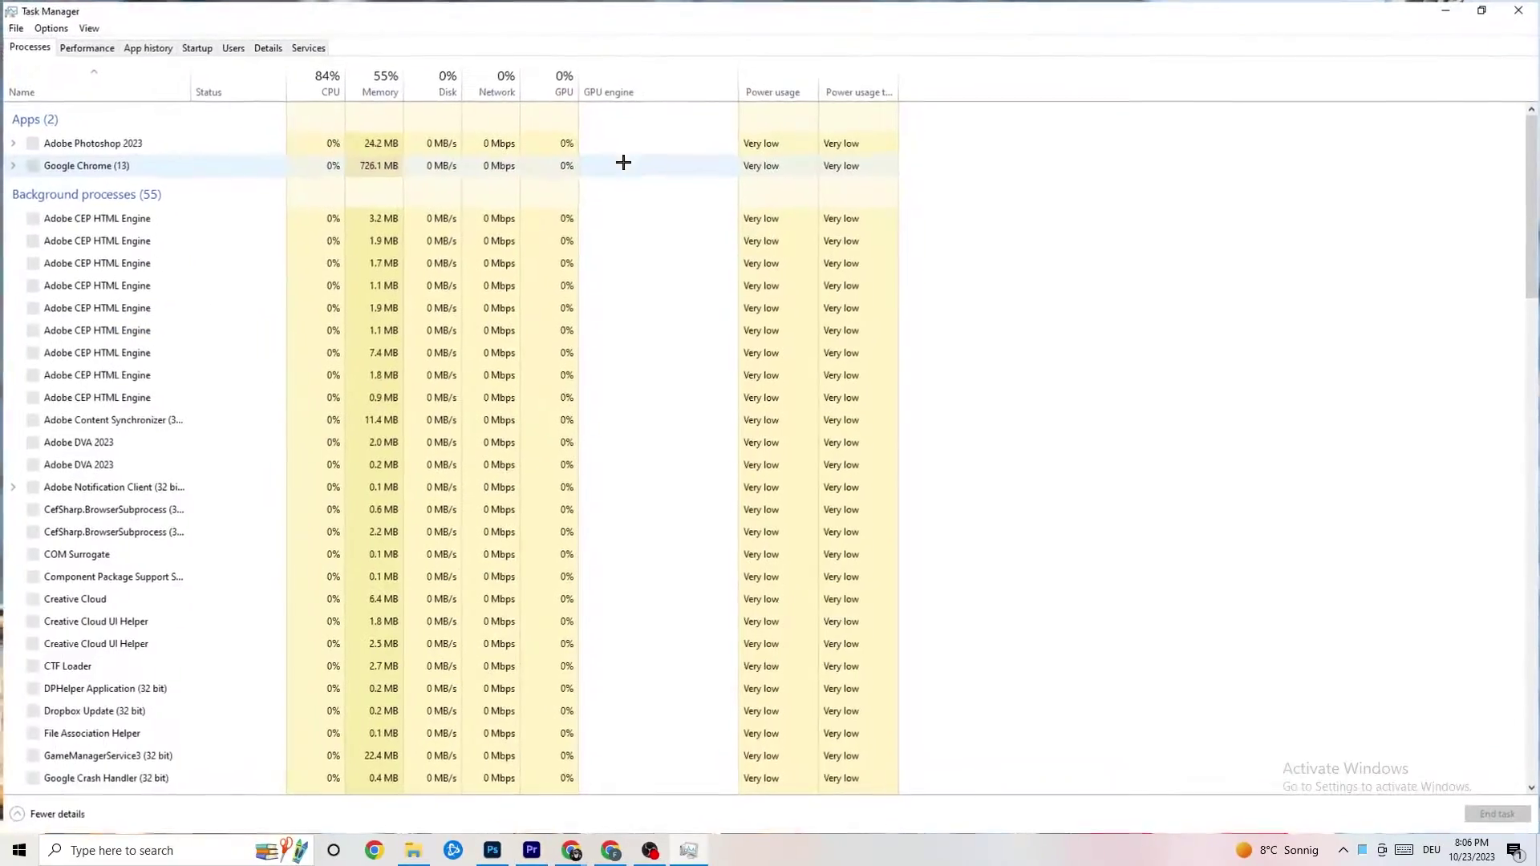
pyautogui.moveTo(645, 3); pyautogui.dragTo(664, 71)
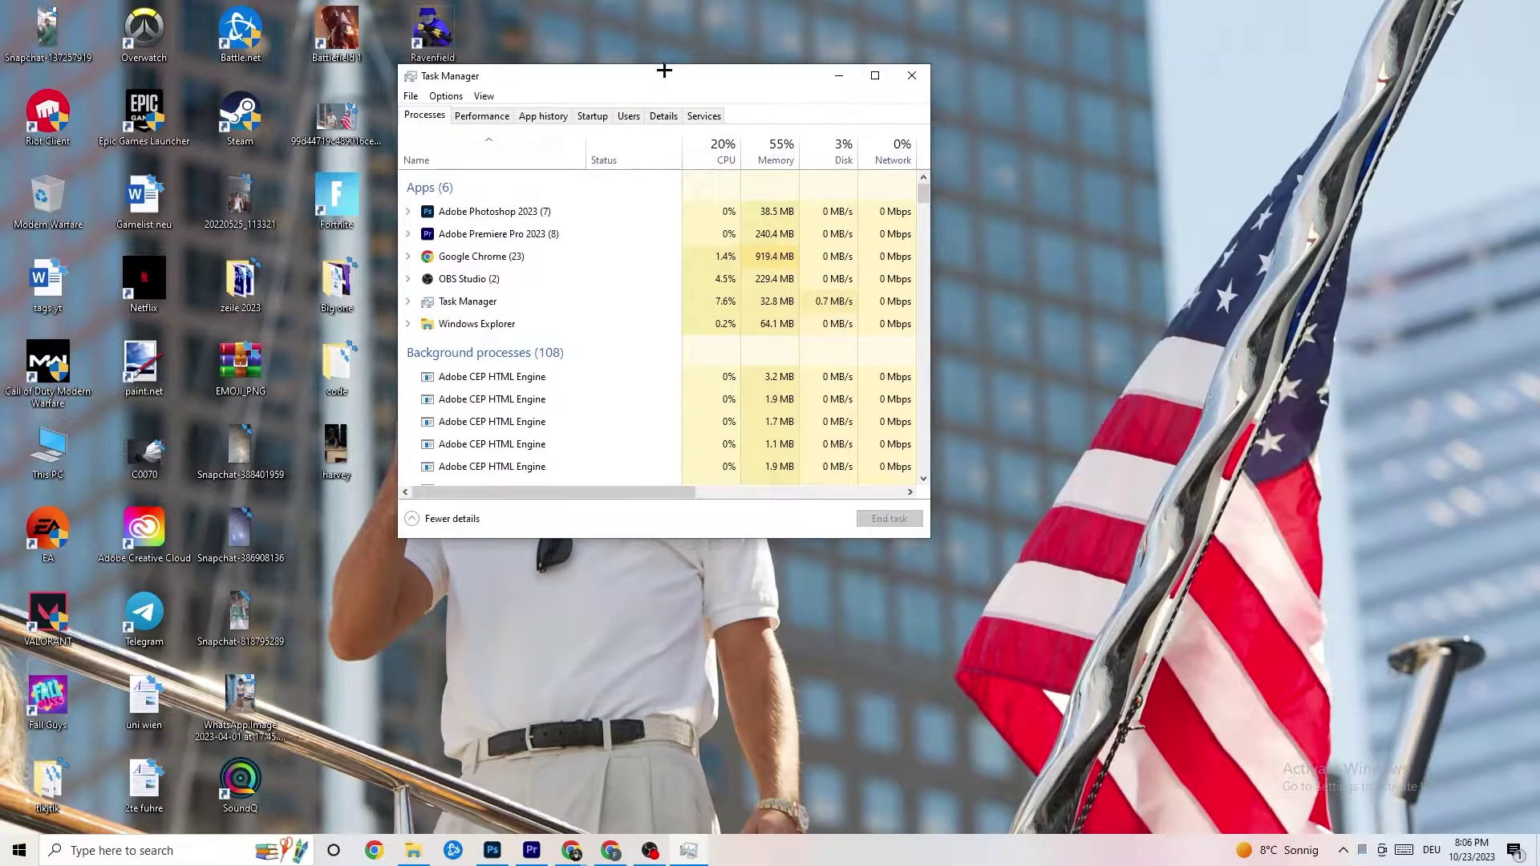
pyautogui.click(875, 75)
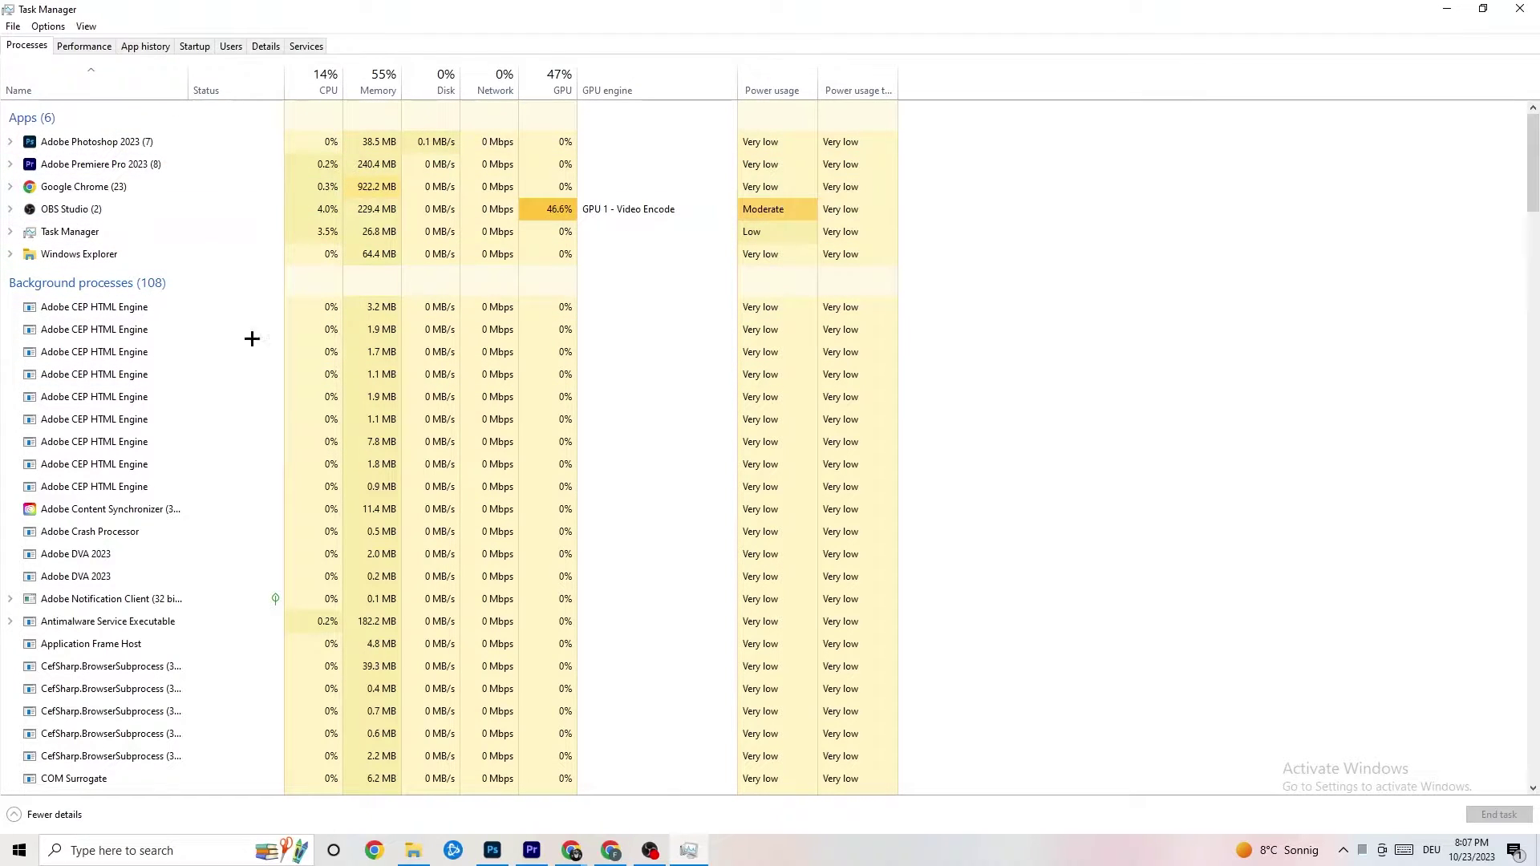
# End the Adobe Photoshop 2023 task among the running apps
pyautogui.scroll(-4, 204, 424)
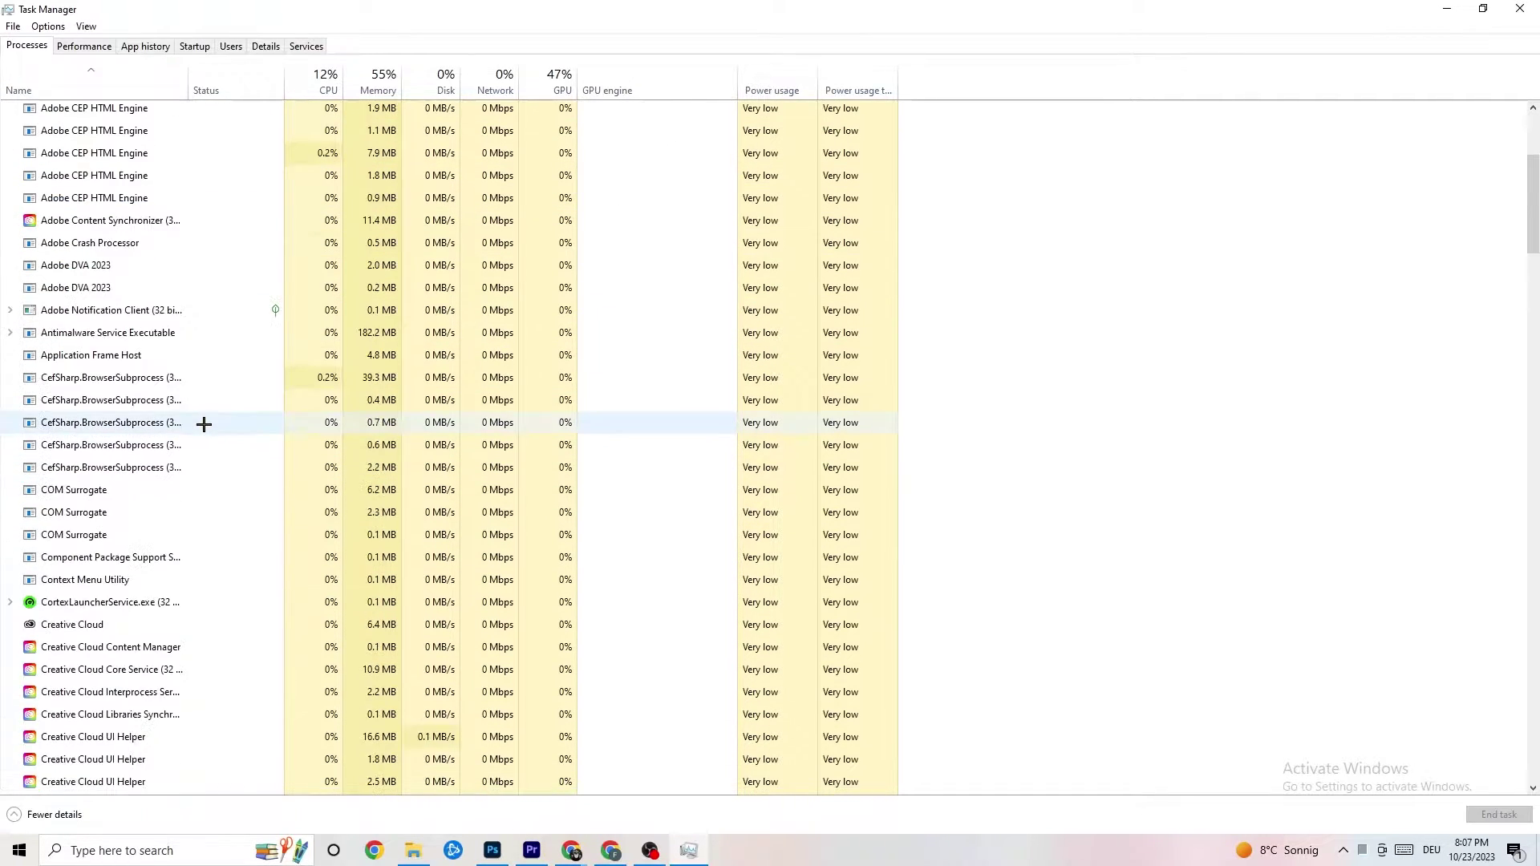
pyautogui.scroll(-12, 203, 423)
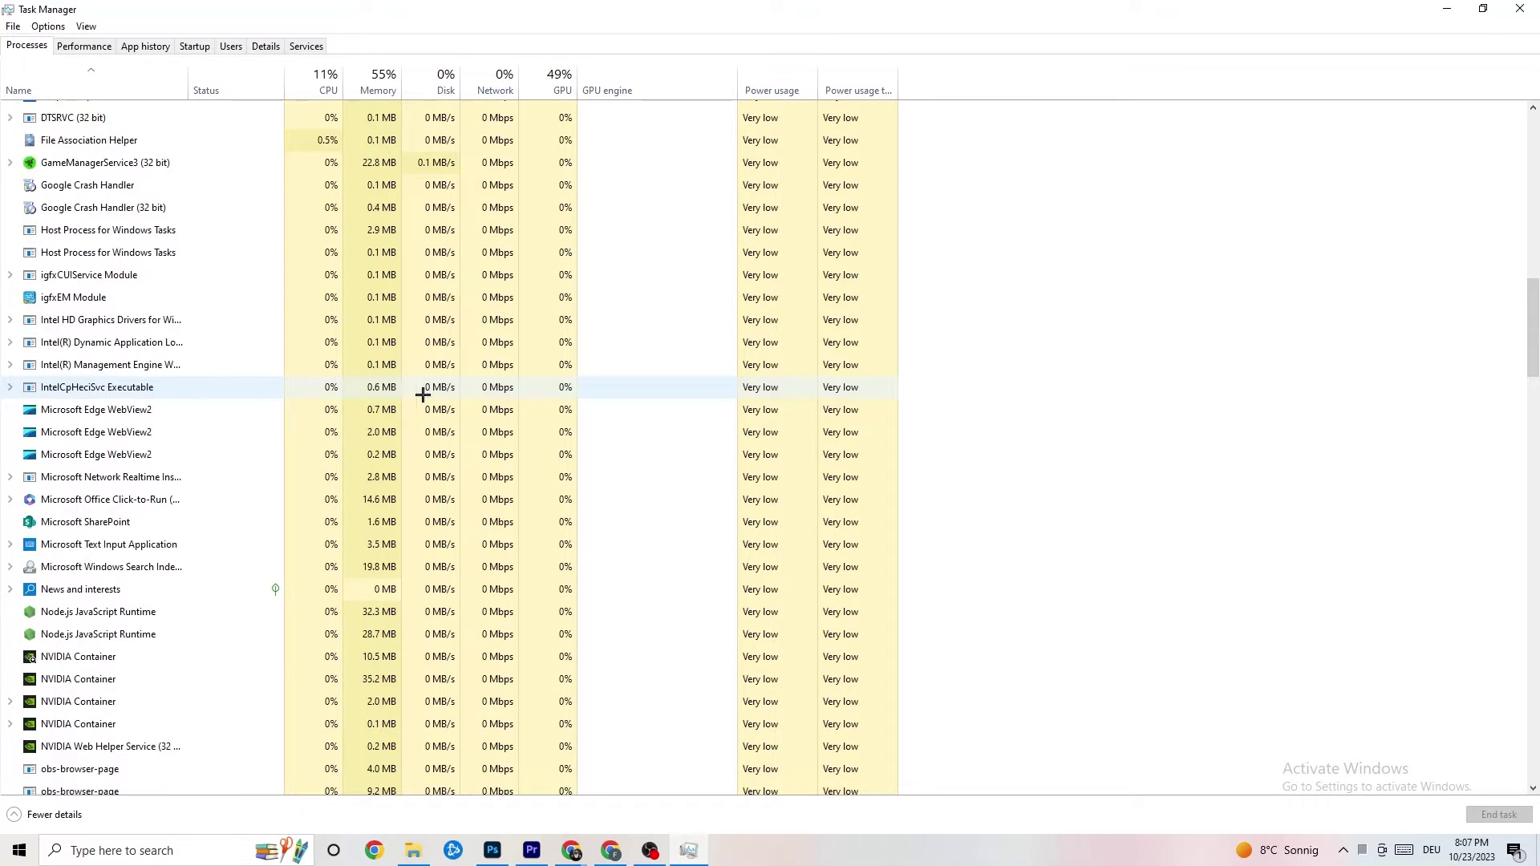
pyautogui.scroll(15, 422, 393)
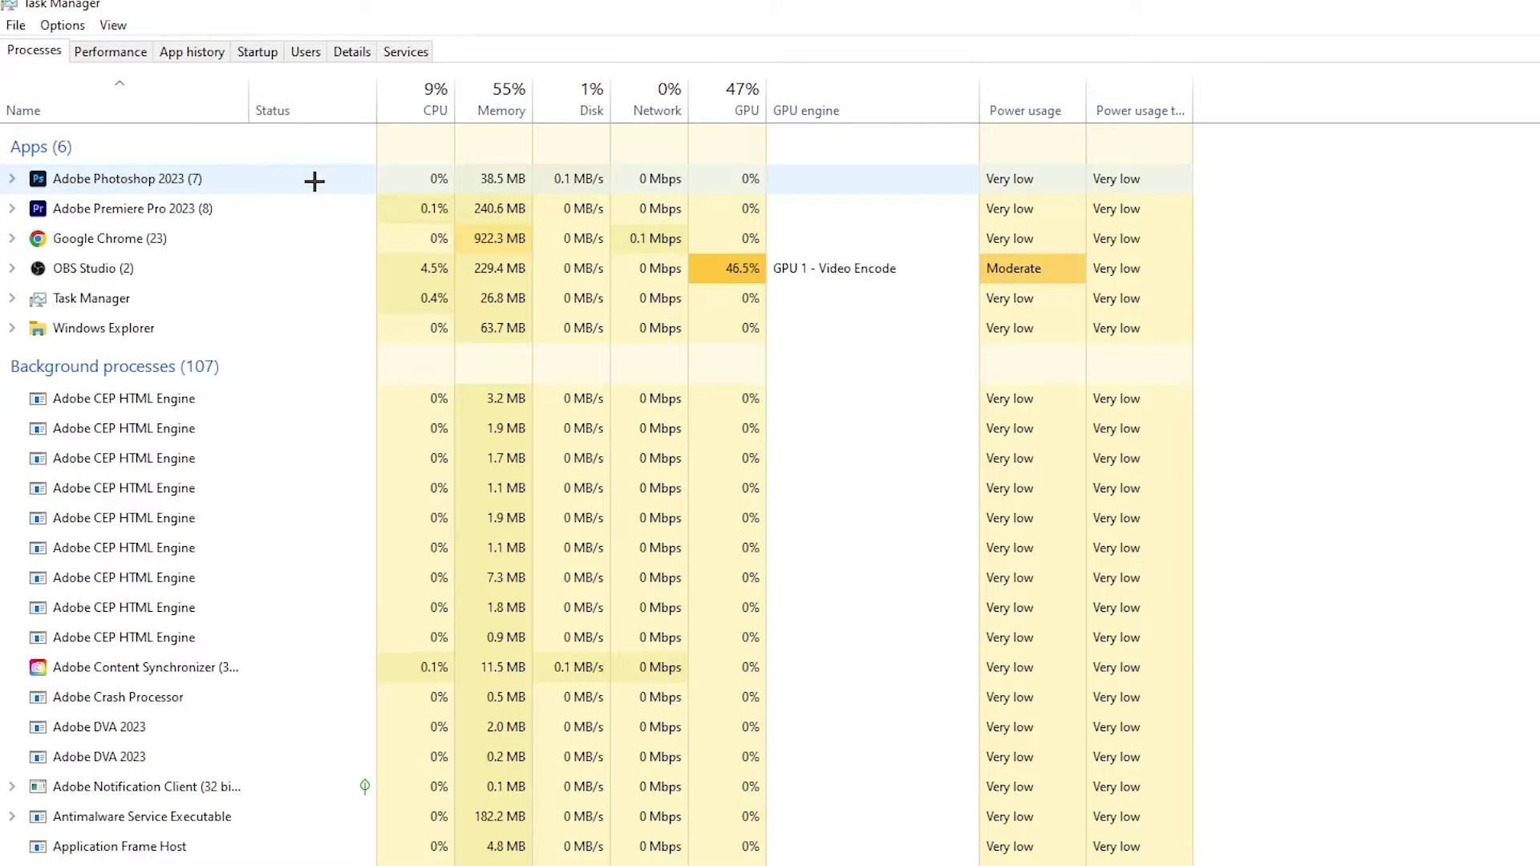
pyautogui.rightClick(528, 179)
pyautogui.click(281, 187)
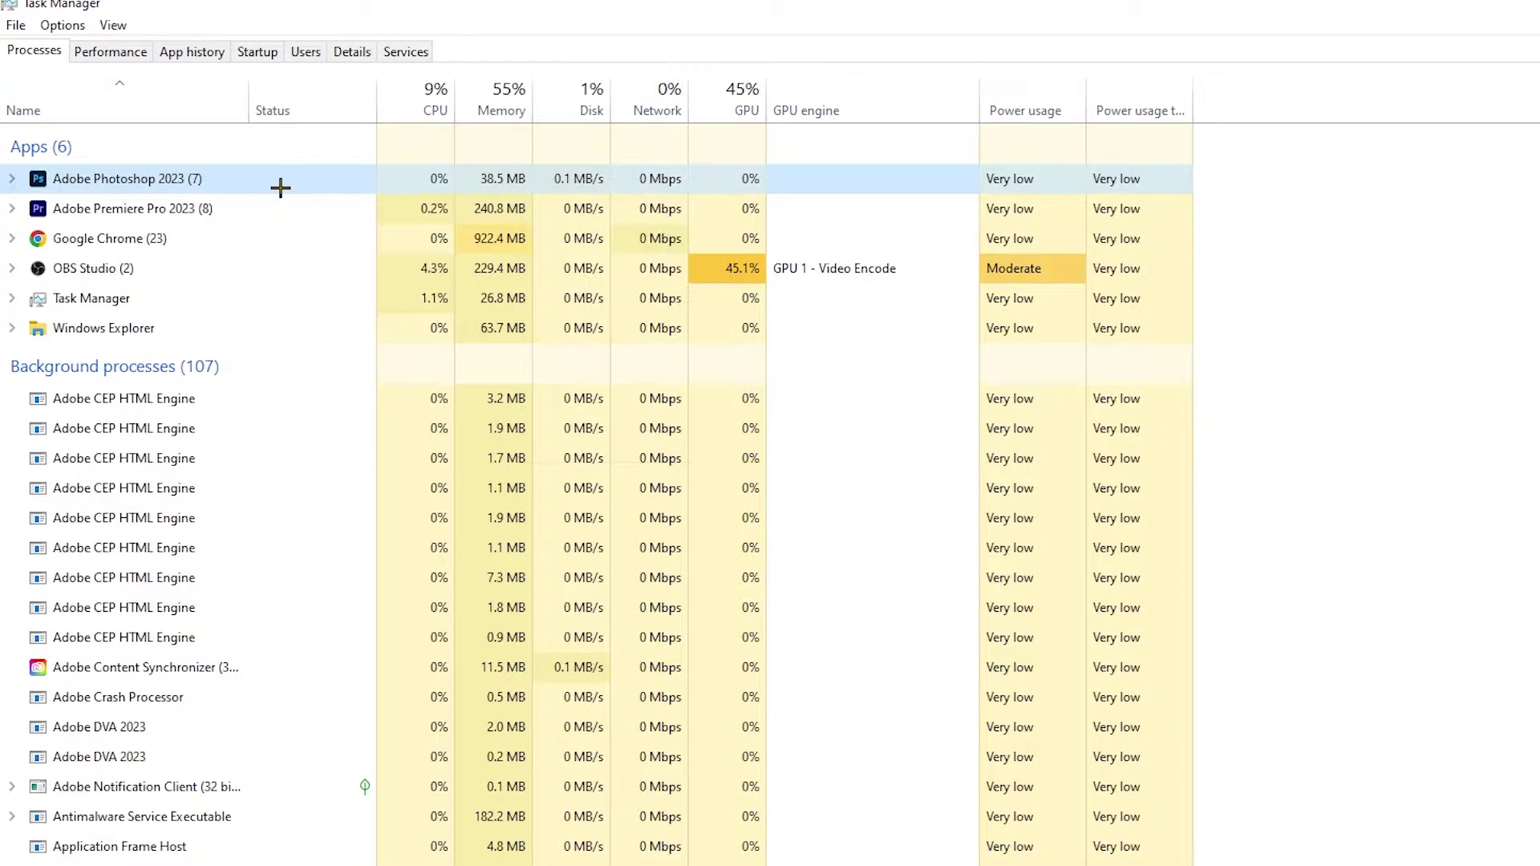
pyautogui.rightClick(281, 187)
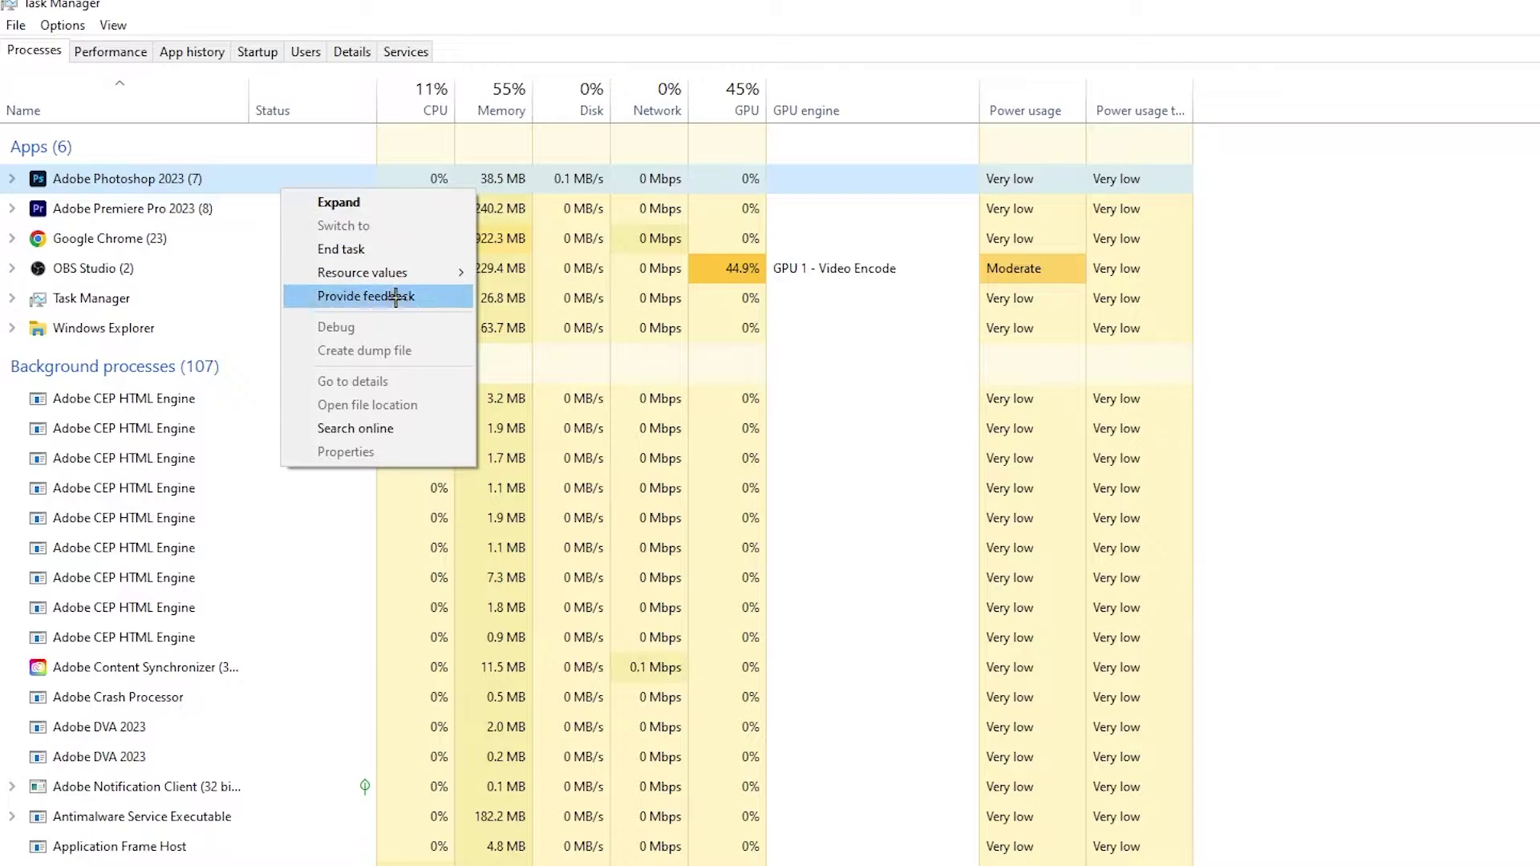
pyautogui.click(420, 253)
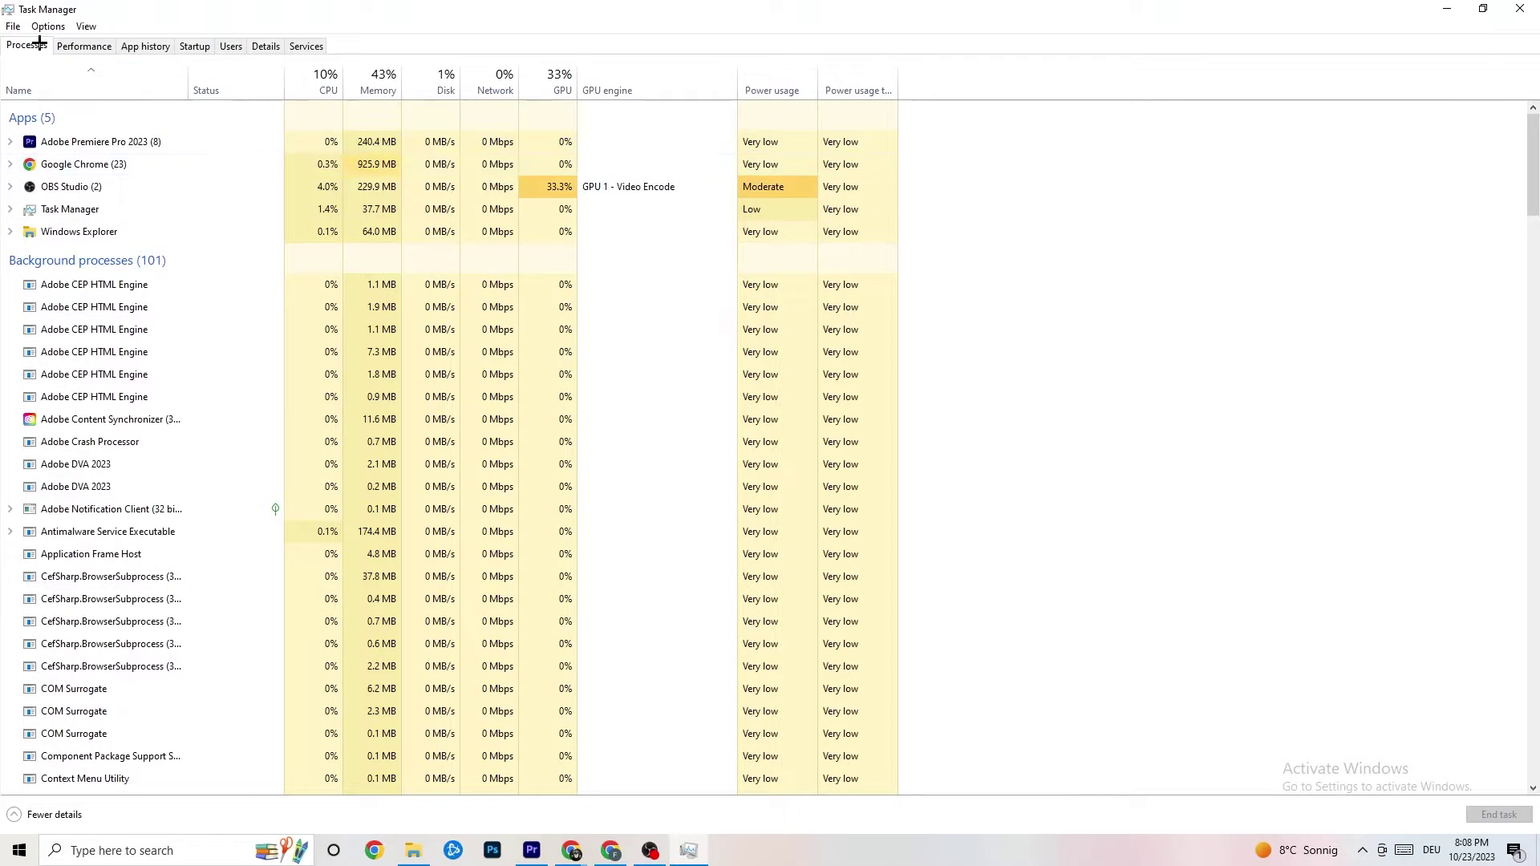
# Examine the priority levels available for the Adobe Premiere Pro process in the detailed process list
pyautogui.click(271, 44)
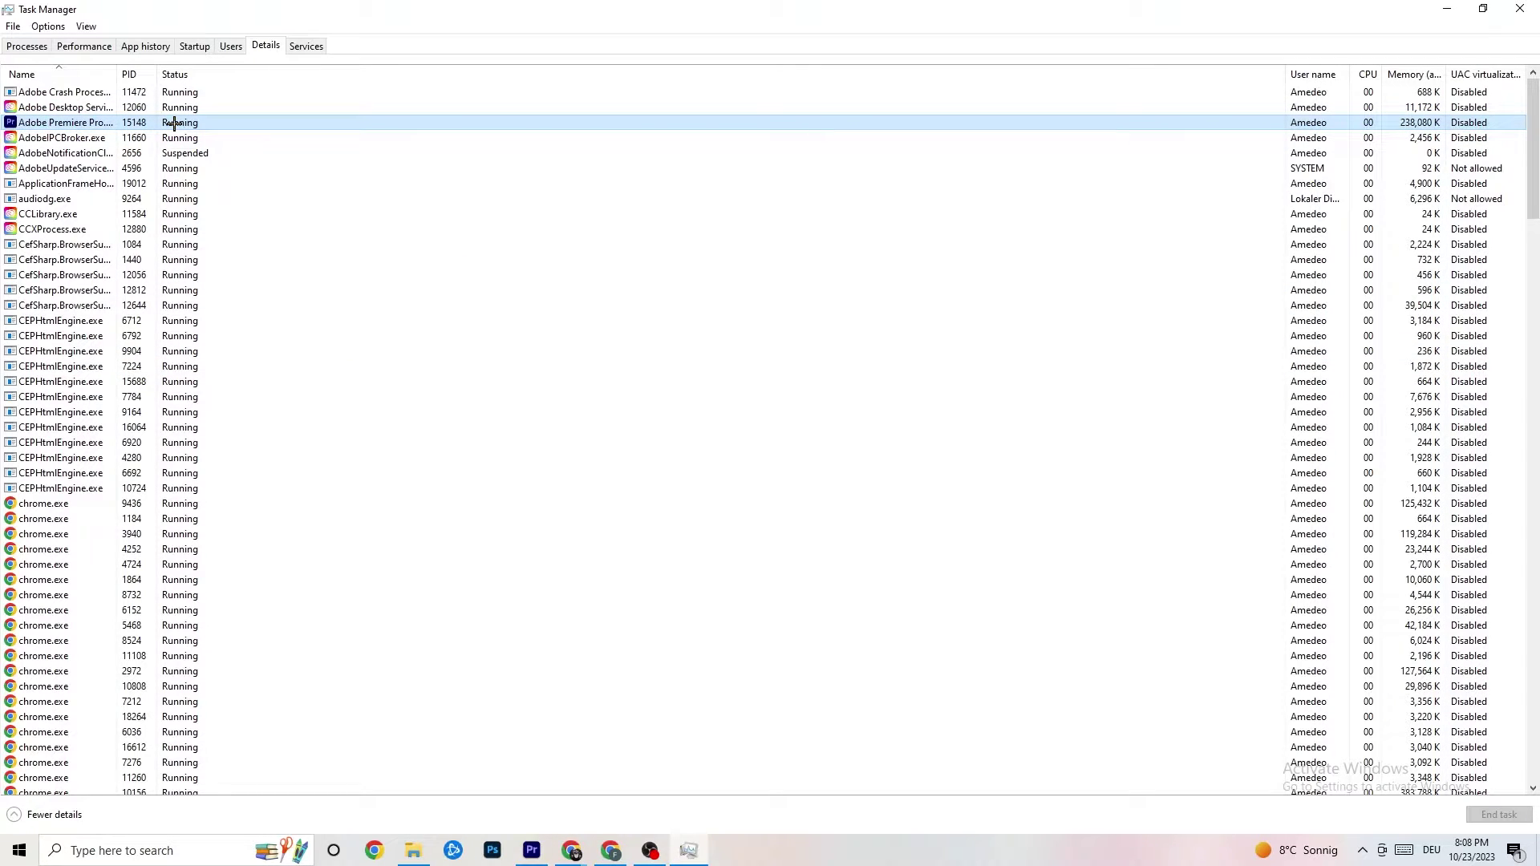
pyautogui.rightClick(174, 123)
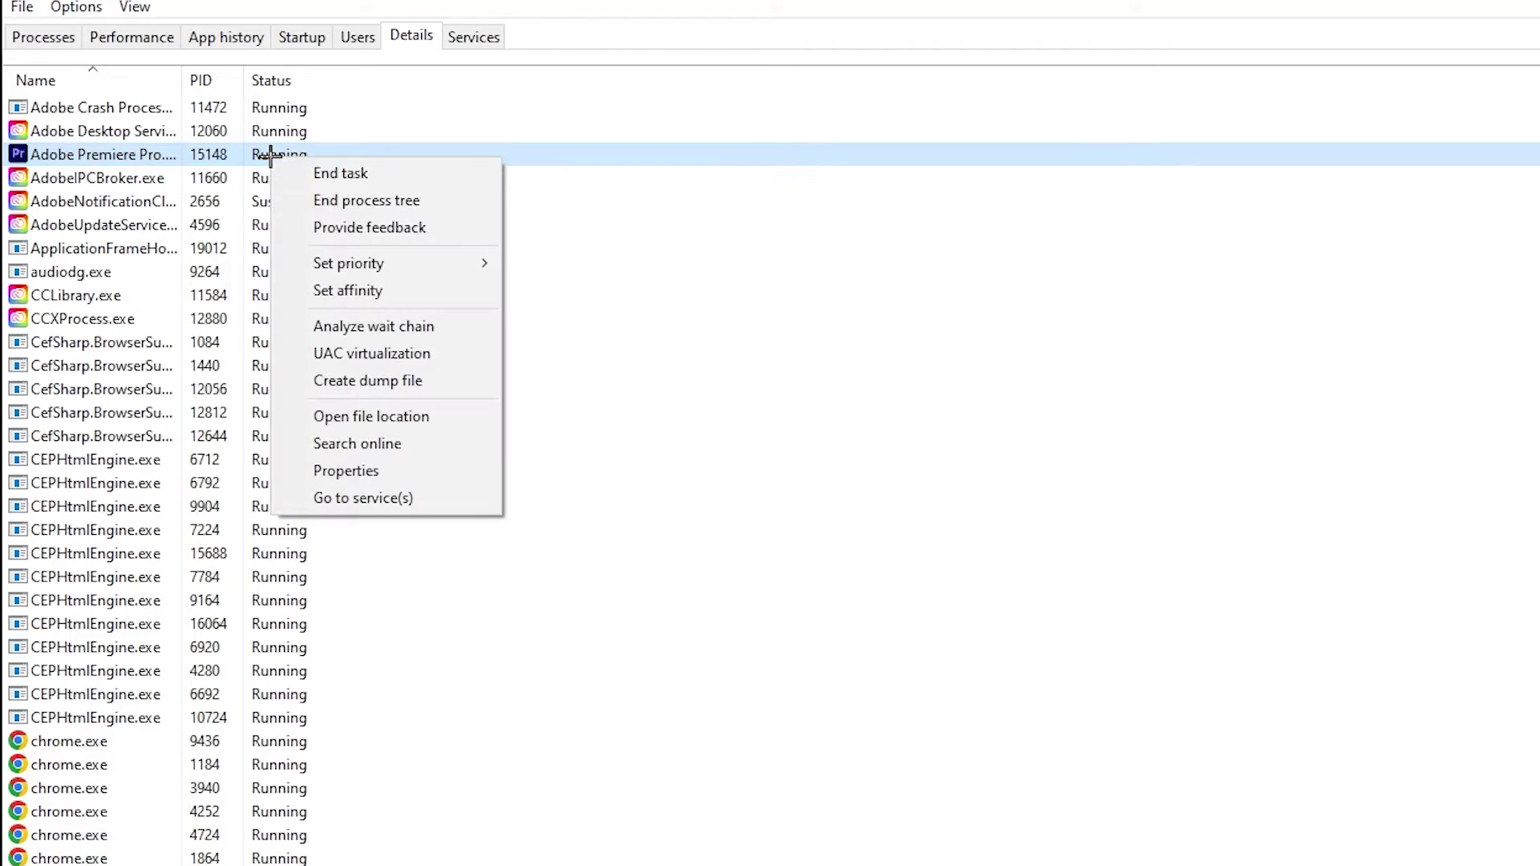
pyautogui.moveTo(419, 265)
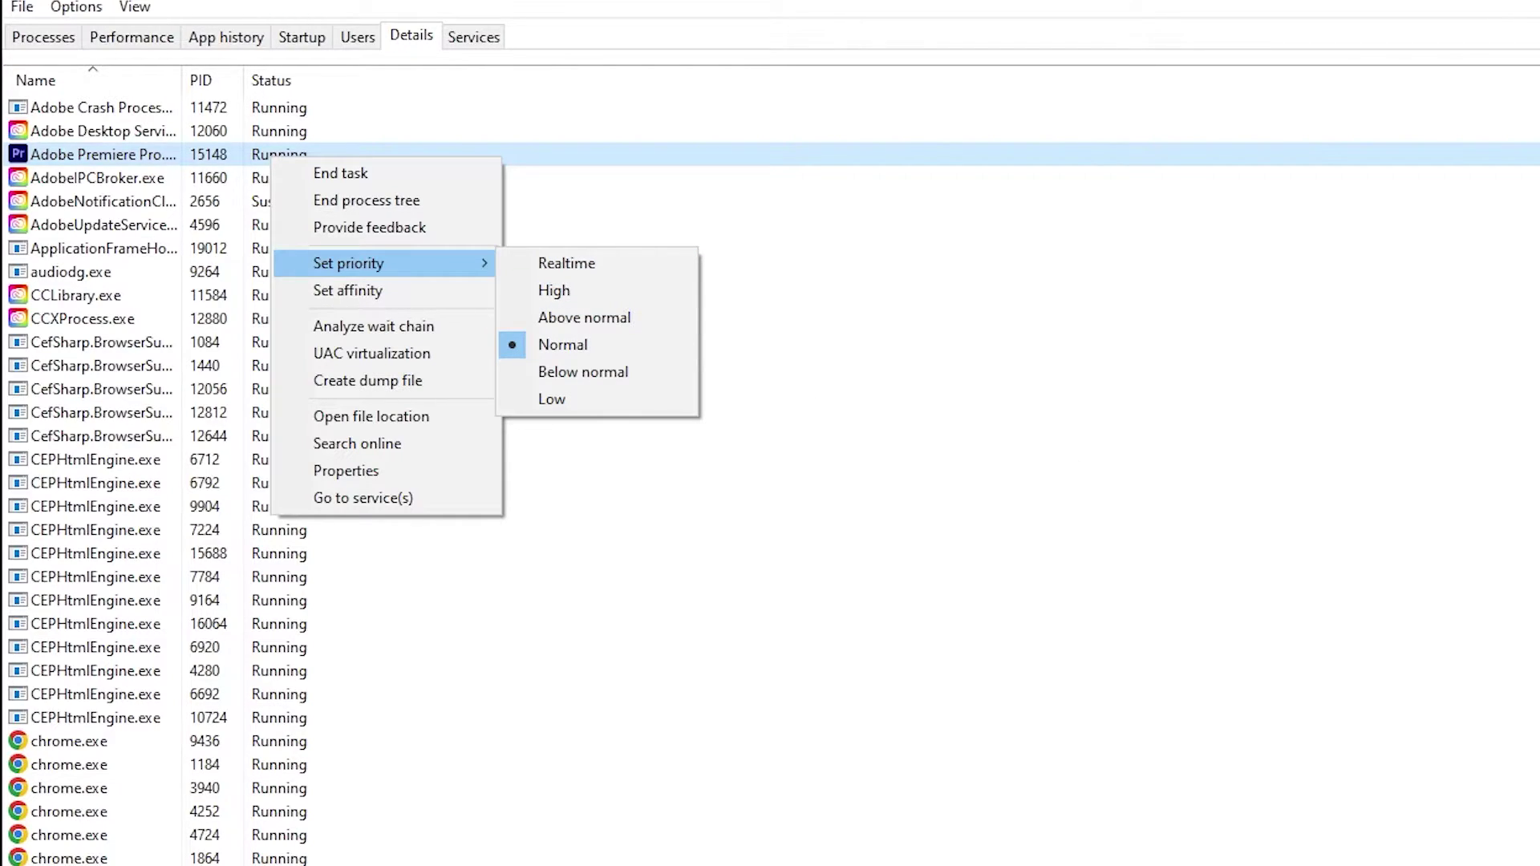
pyautogui.click(518, 108)
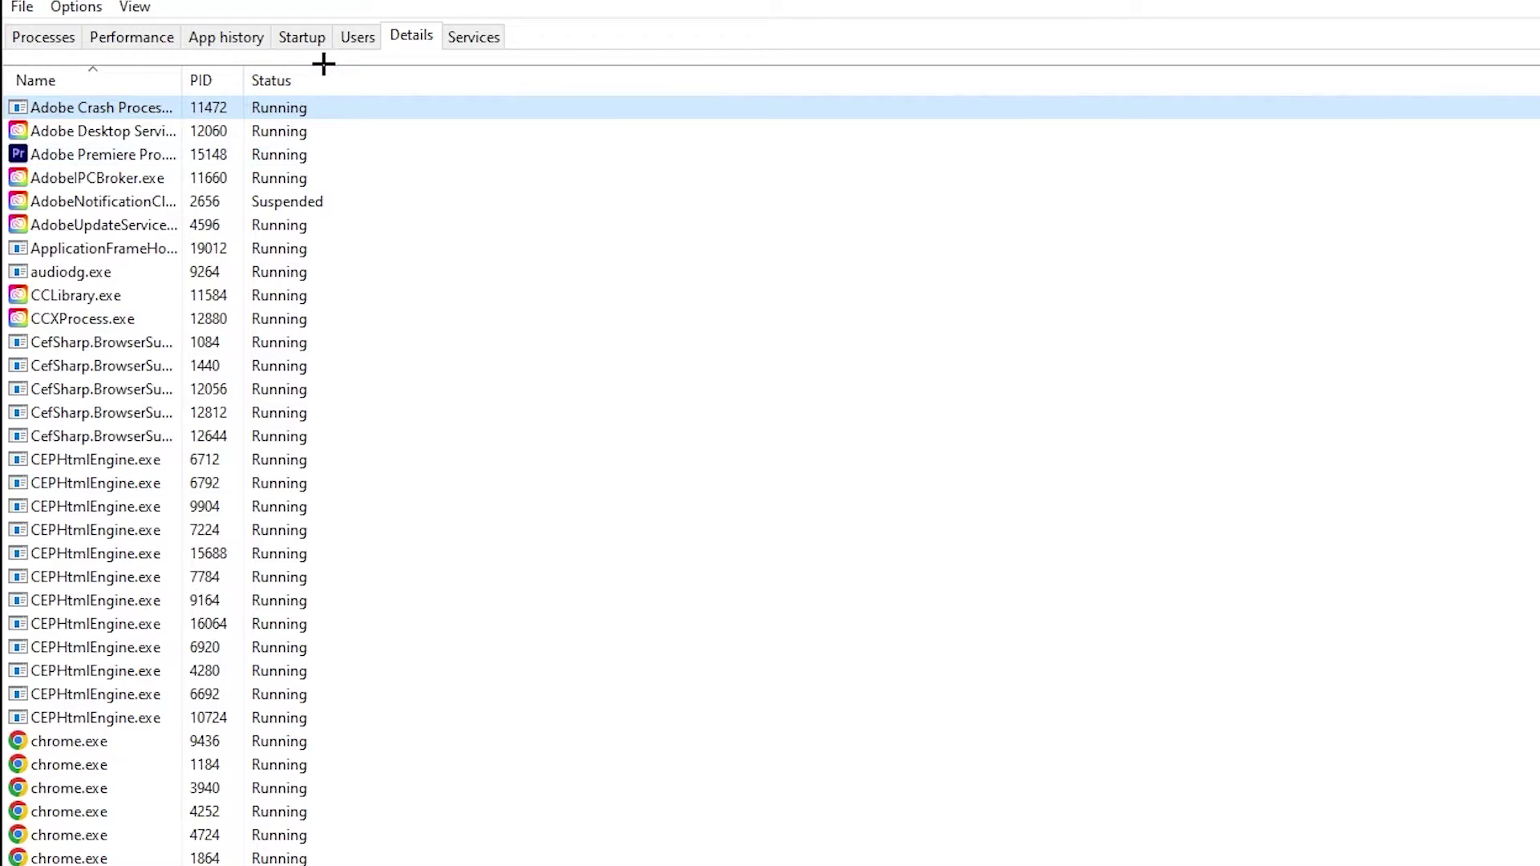
# Examine the startup programs and the actions available for Adobe Updater Startup Utility, and close Task Manager
pyautogui.click(301, 37)
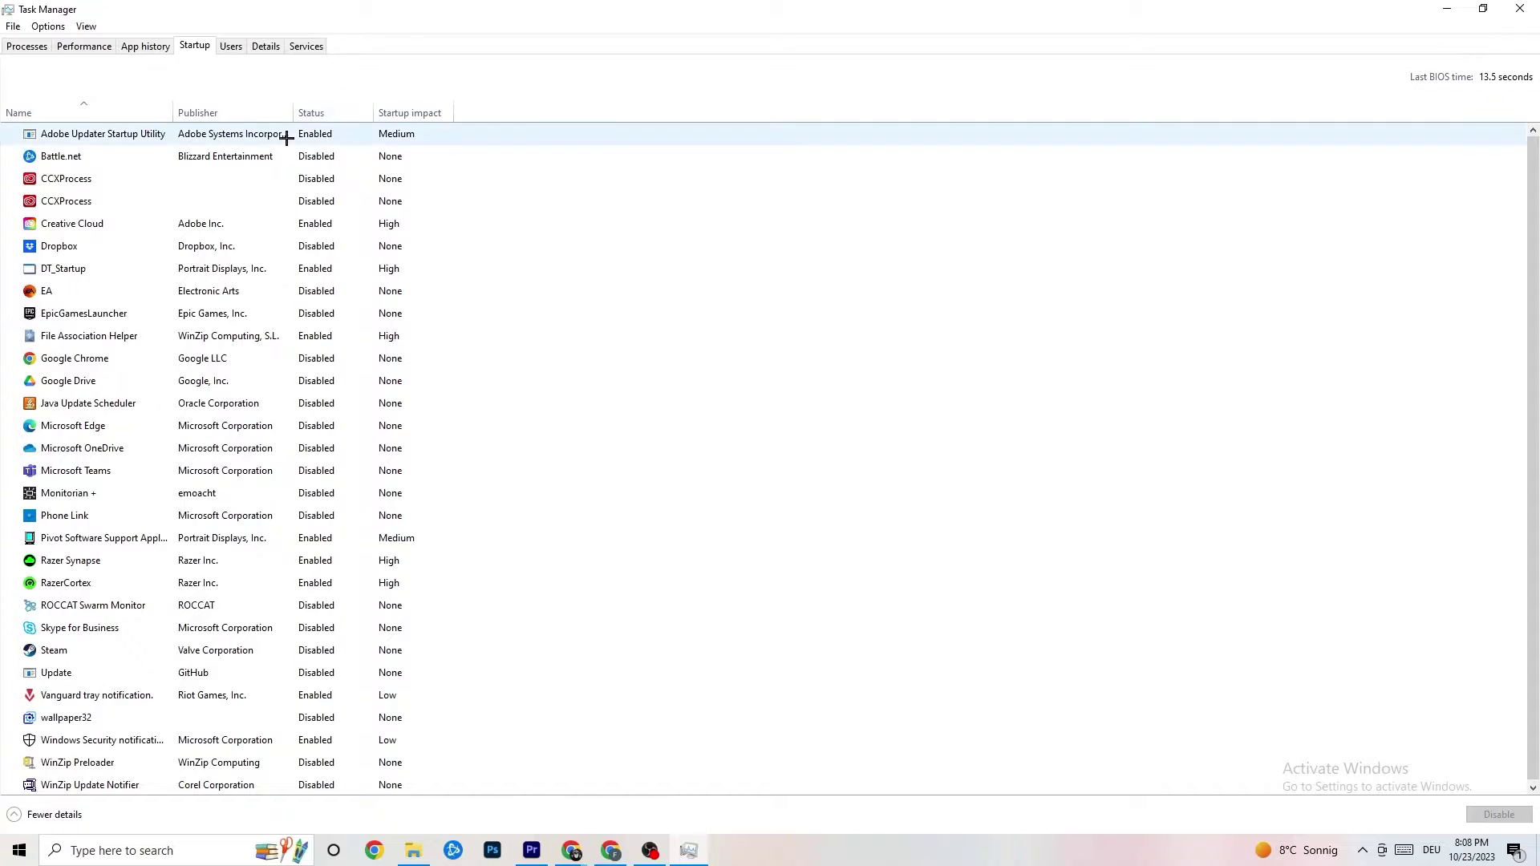
pyautogui.rightClick(331, 140)
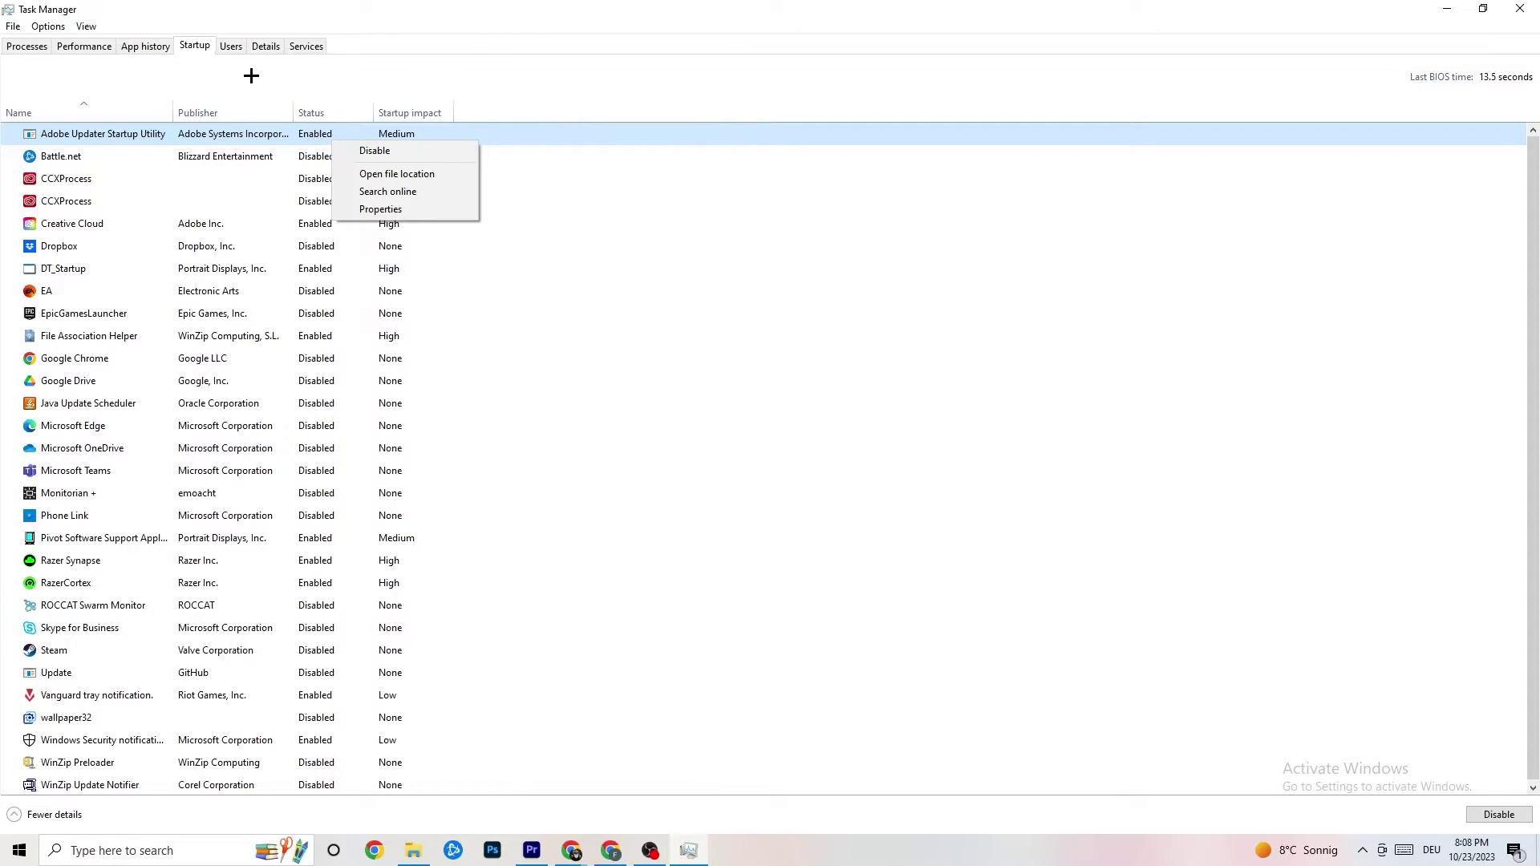
pyautogui.click(658, 39)
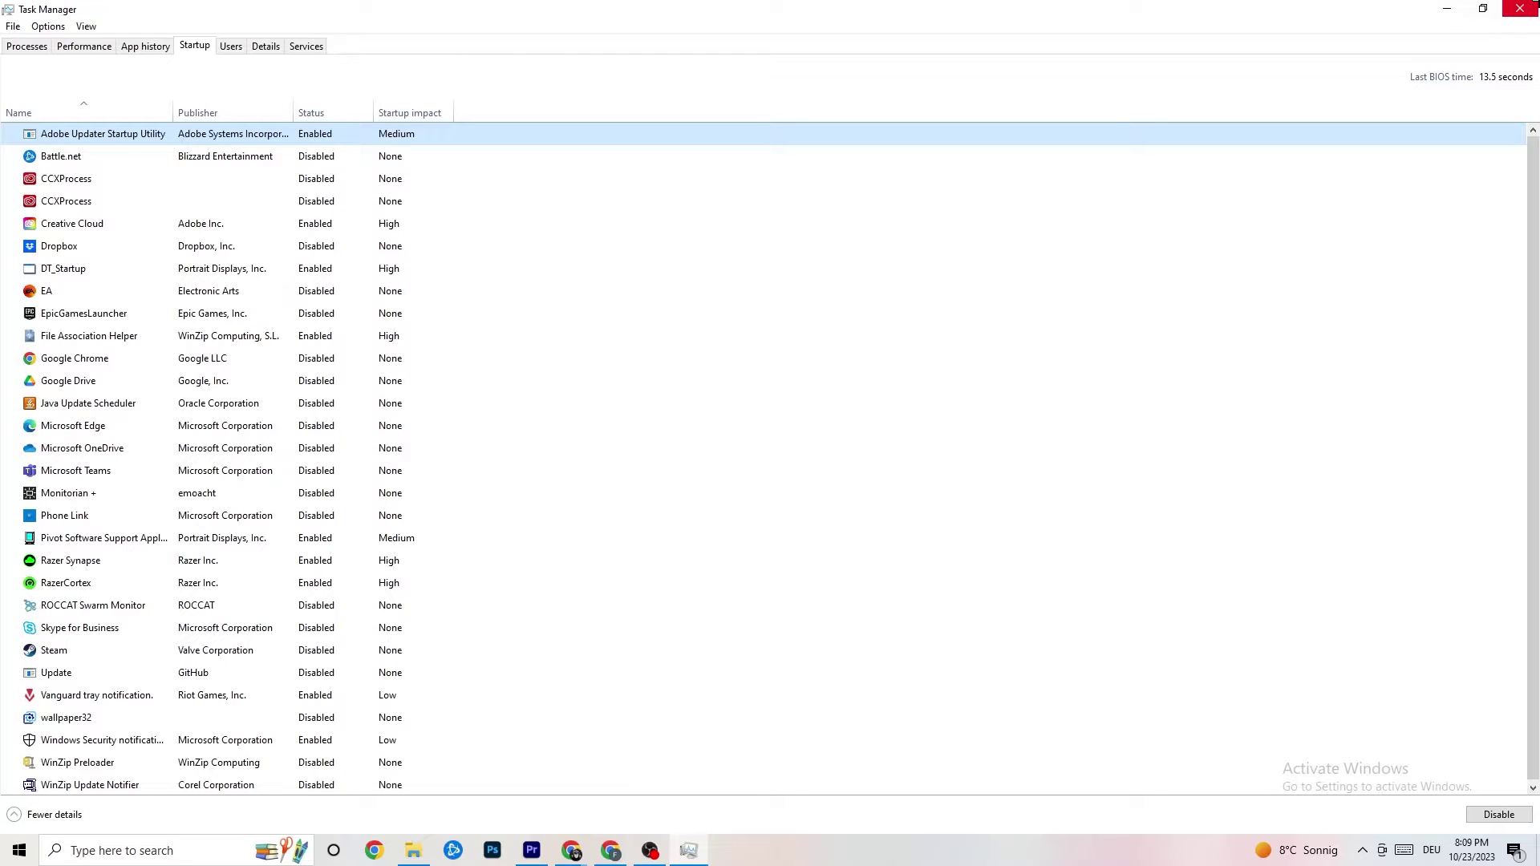
pyautogui.click(1520, 8)
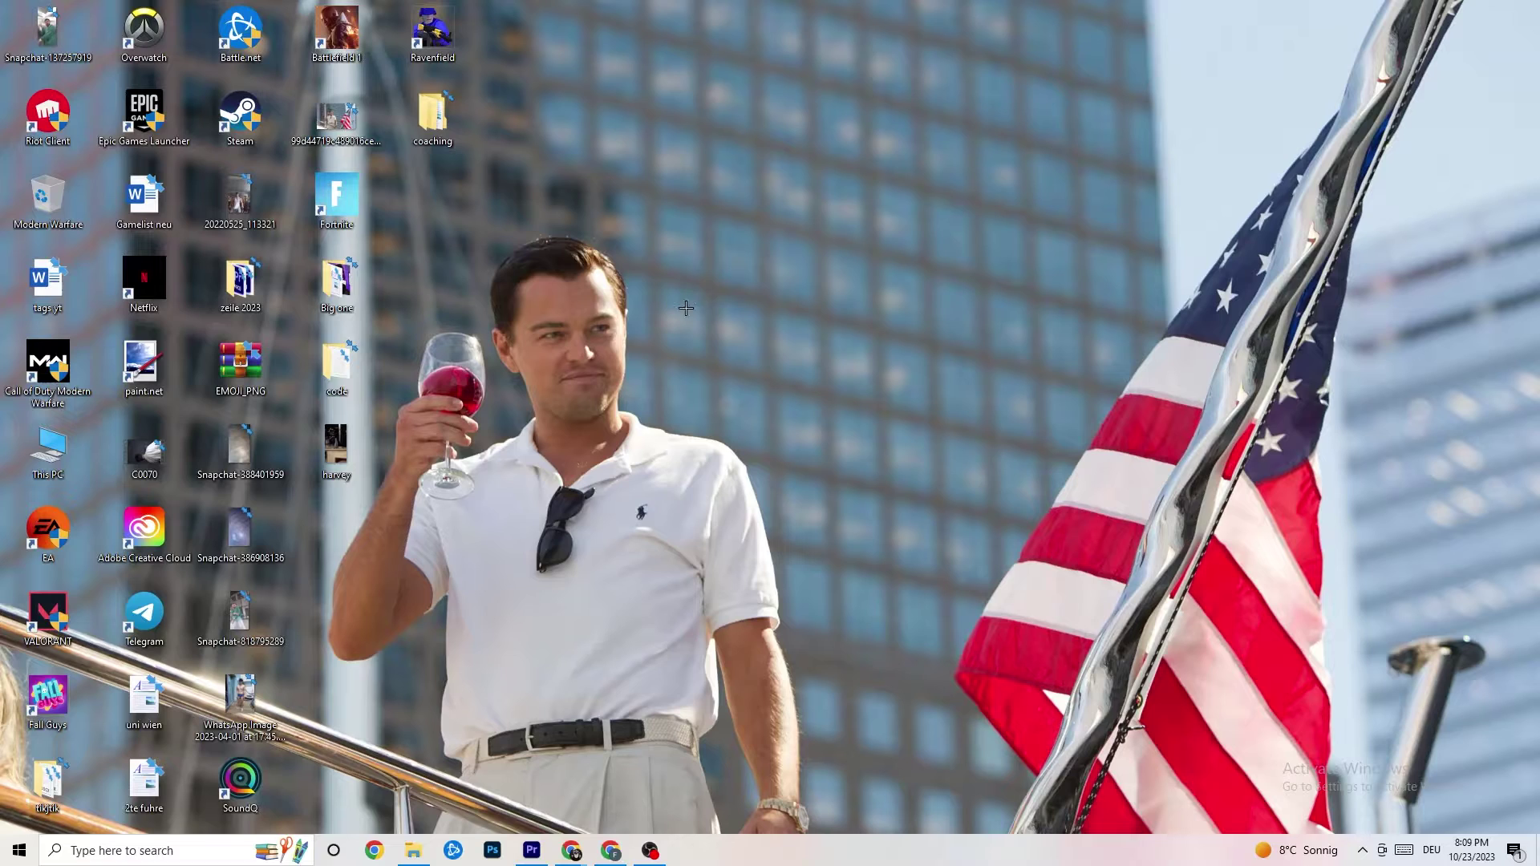
# Open the Display page of the Windows system settings
pyautogui.click(17, 850)
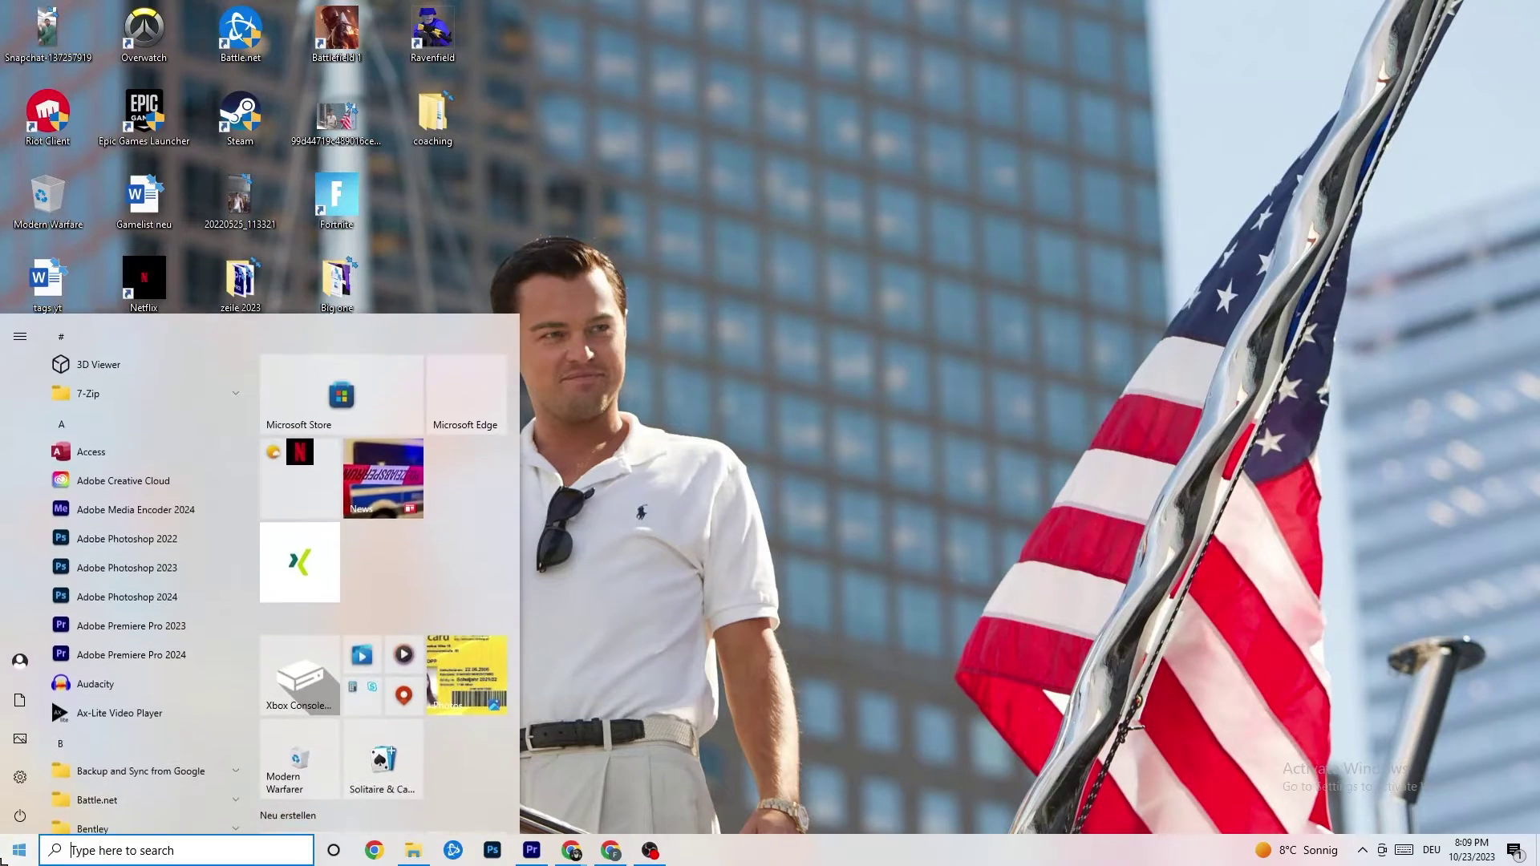
pyautogui.click(20, 777)
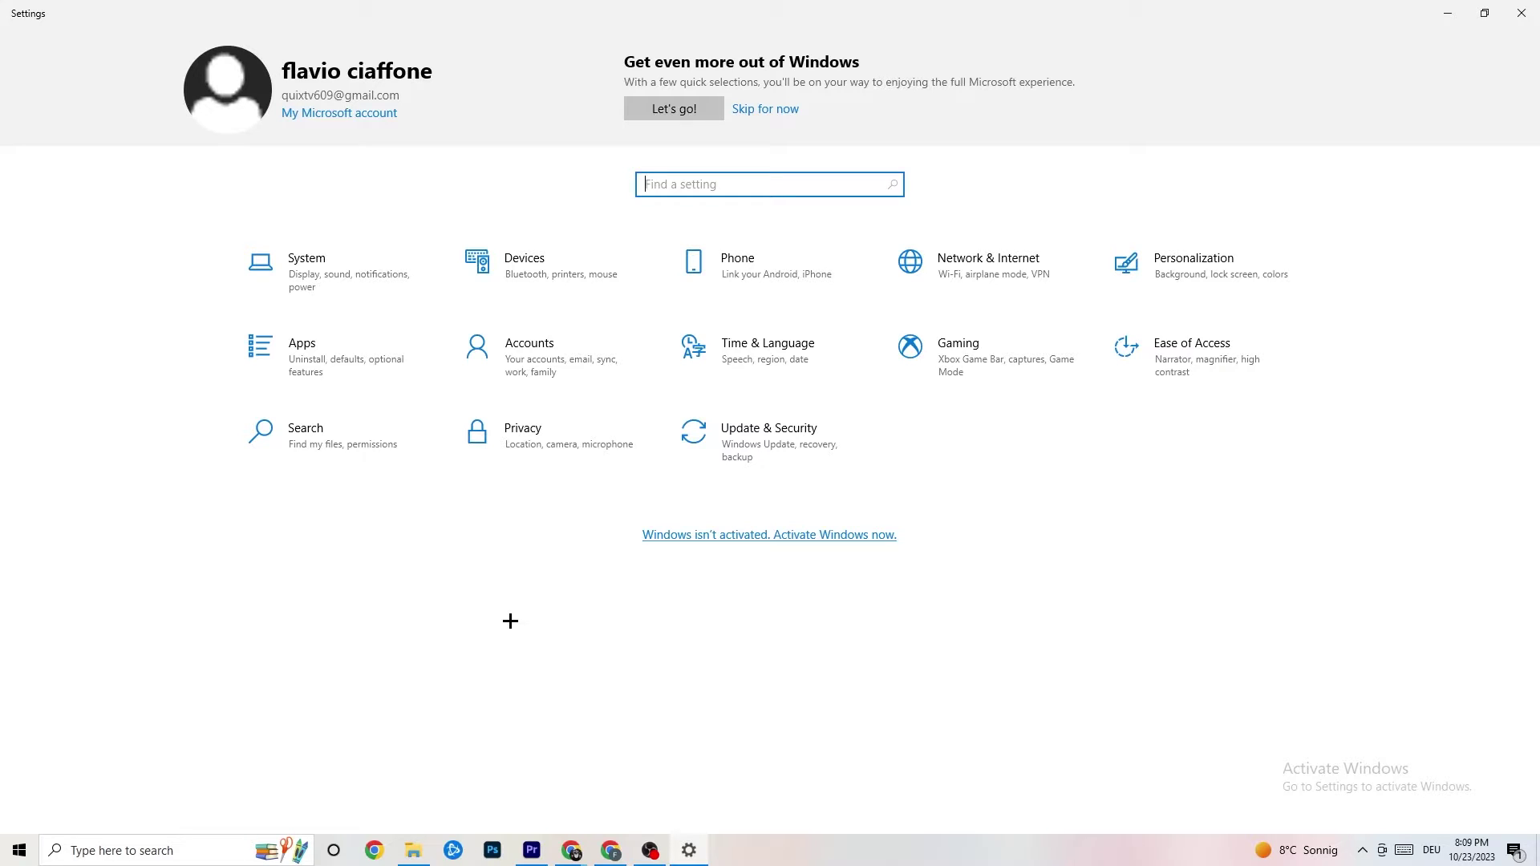
pyautogui.click(361, 273)
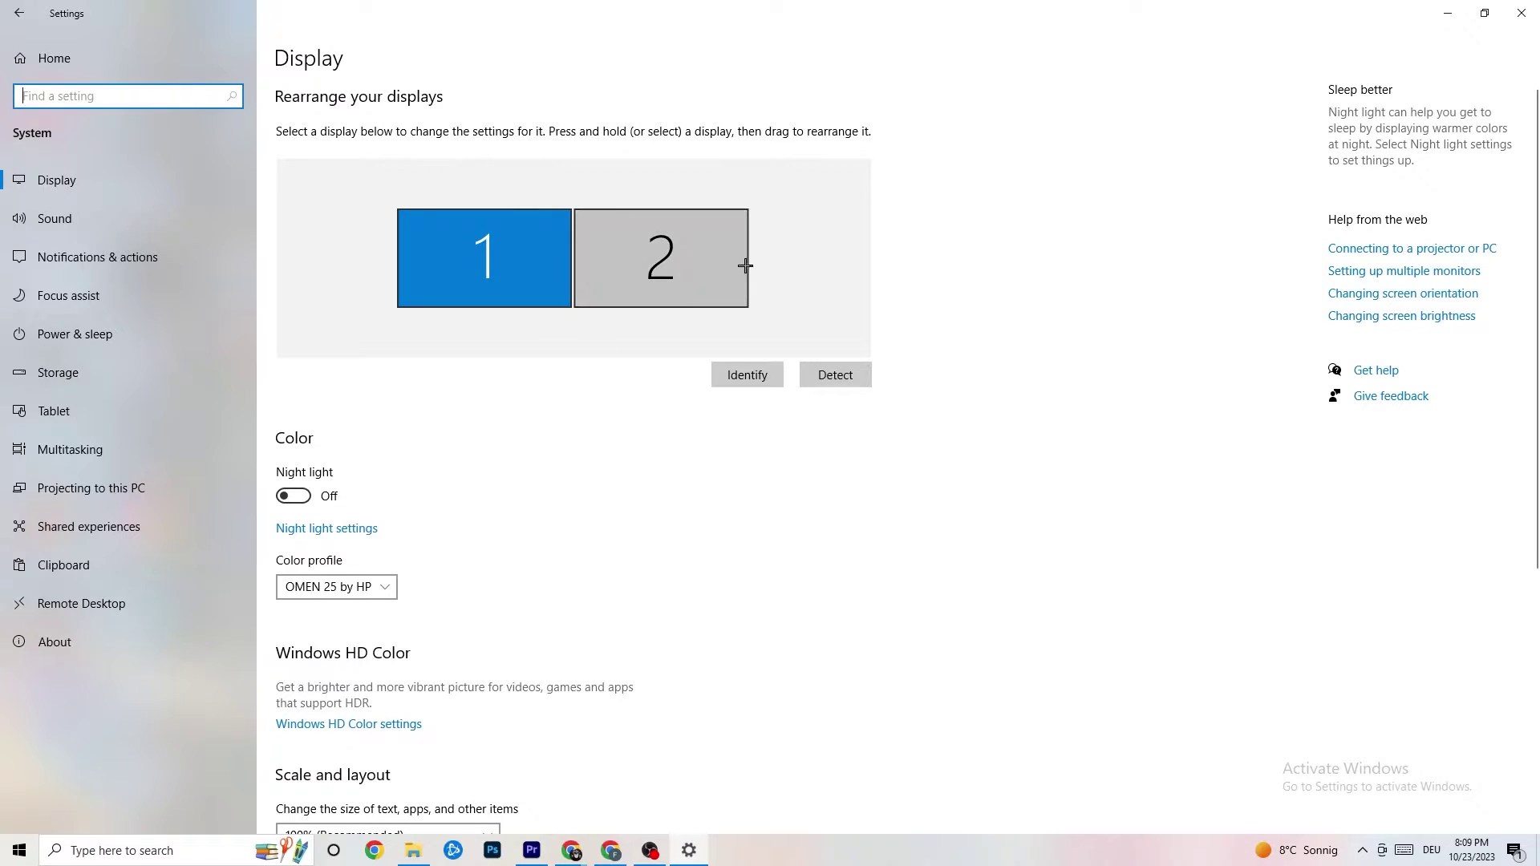
pyautogui.scroll(-2, 865, 306)
pyautogui.scroll(2, 864, 306)
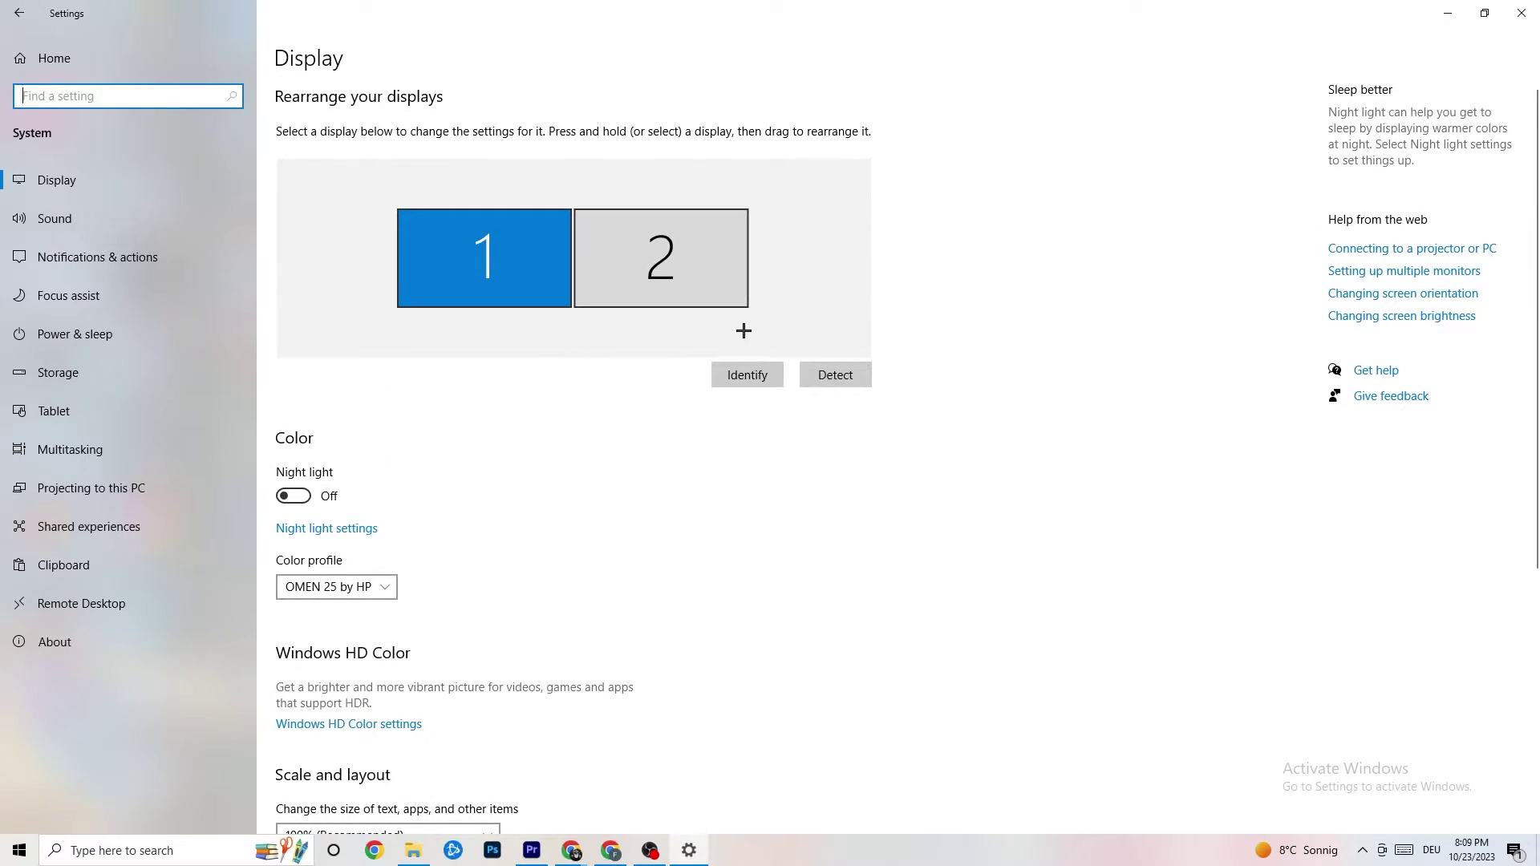
pyautogui.scroll(-4, 615, 348)
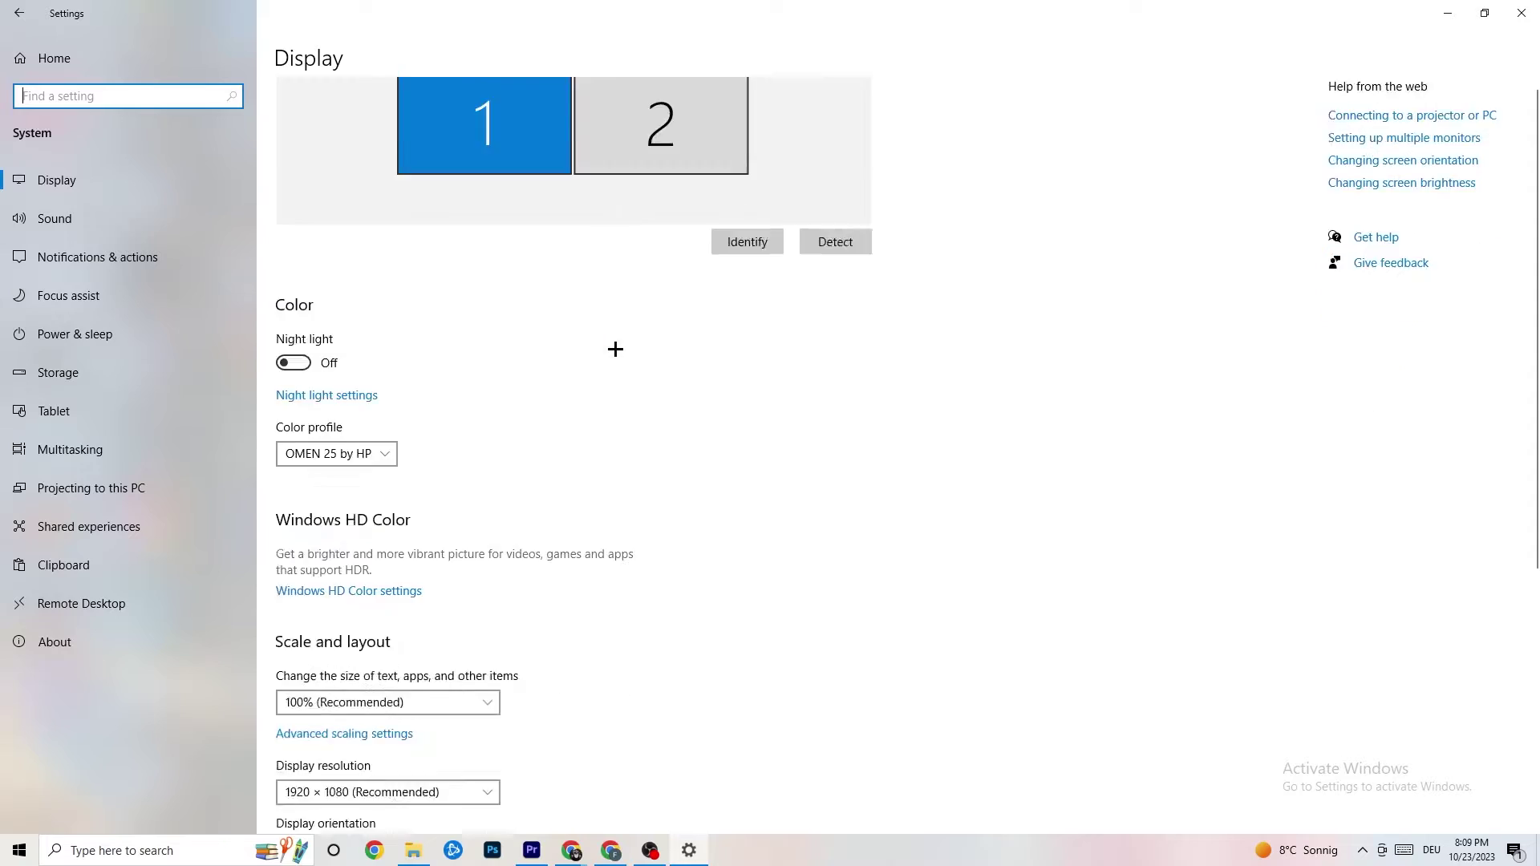
# Examine the scaling and display resolution options for the main display
pyautogui.click(486, 463)
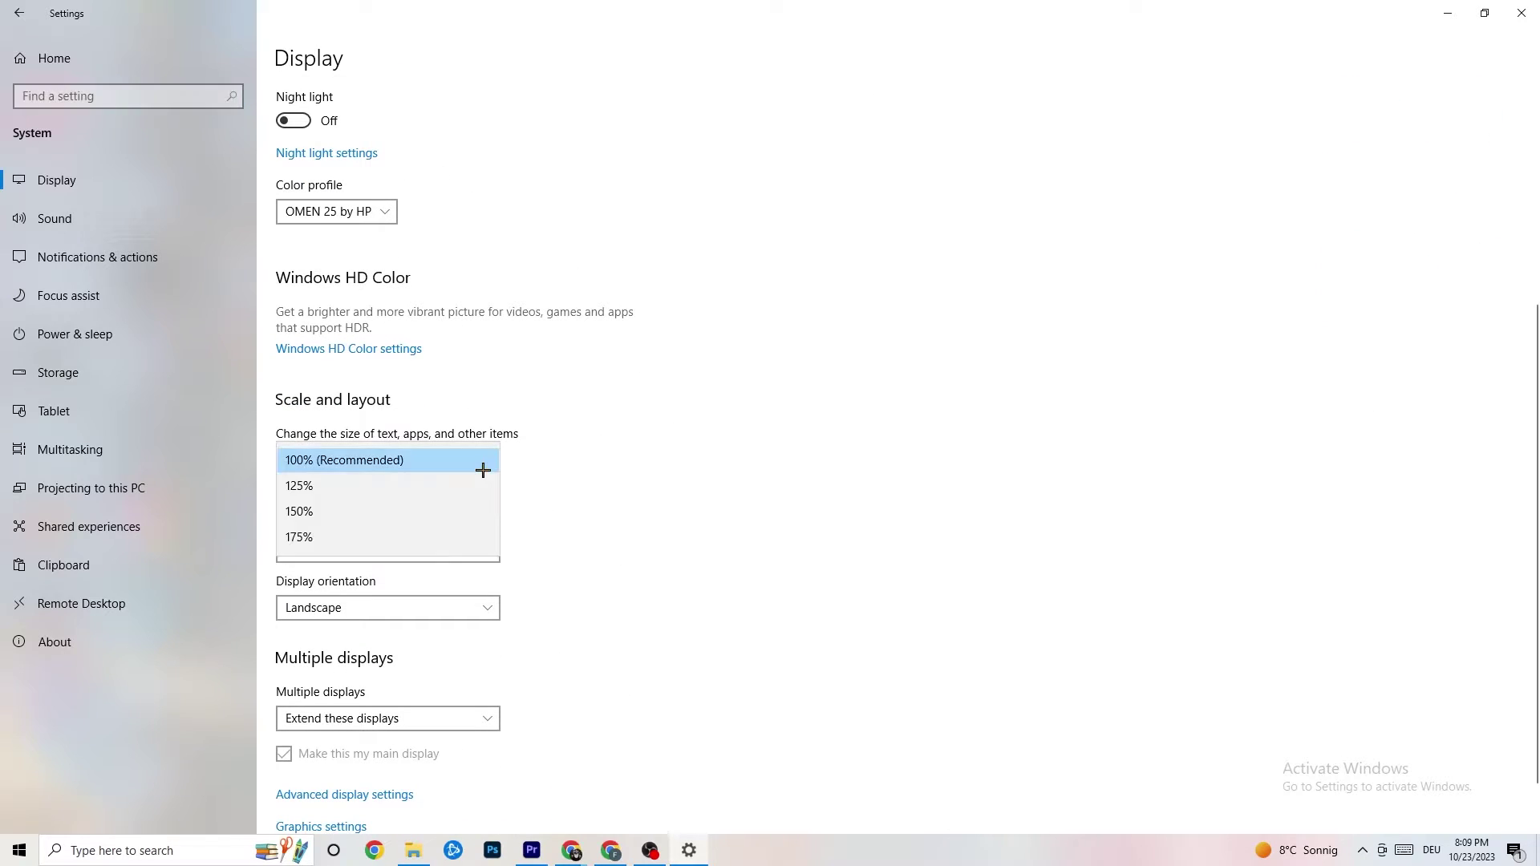
pyautogui.click(462, 390)
pyautogui.click(397, 462)
pyautogui.click(754, 395)
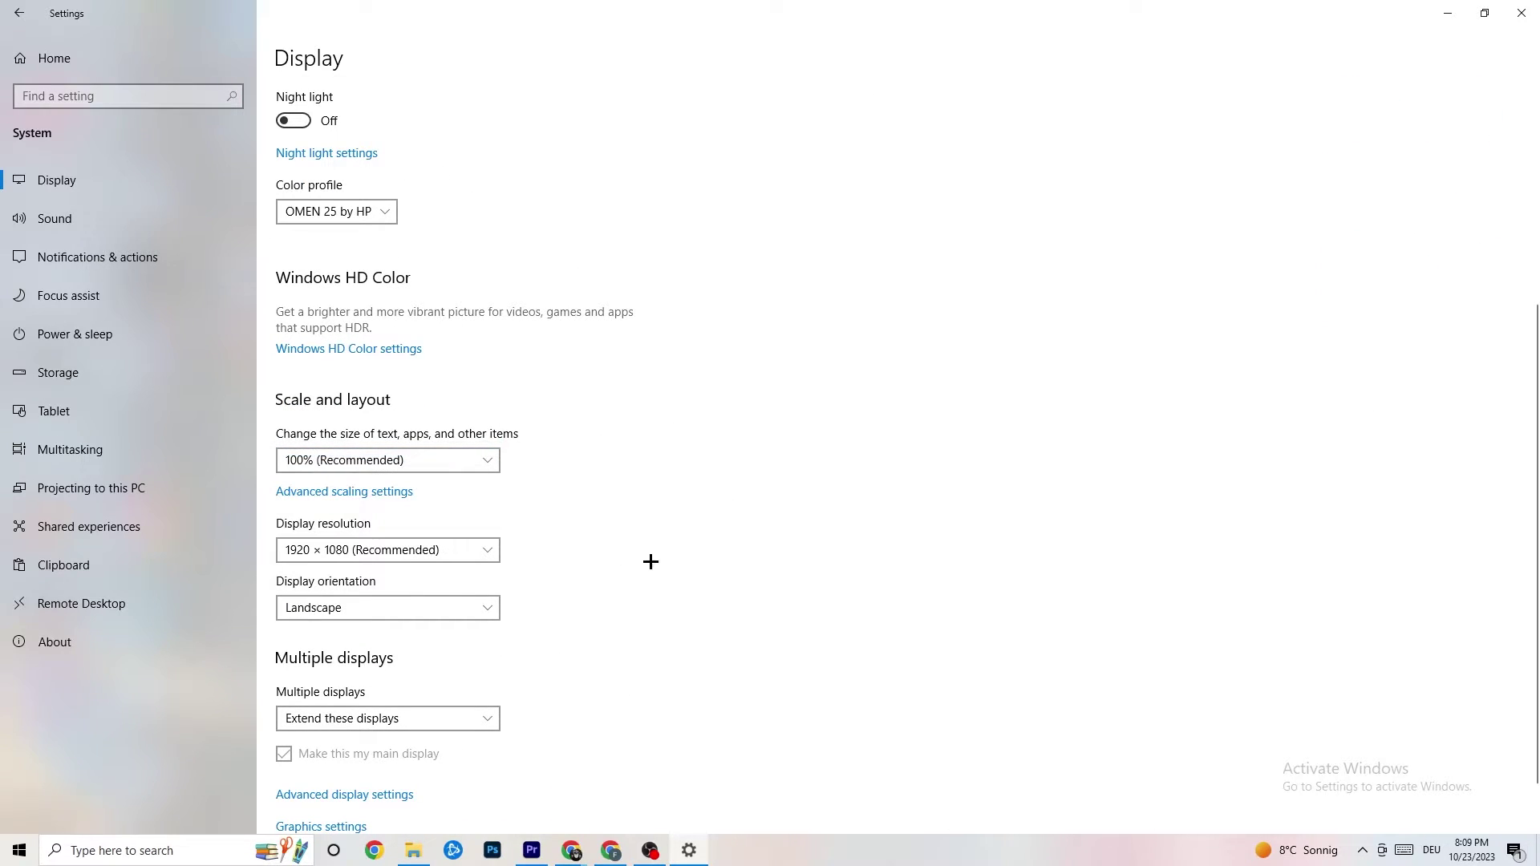
pyautogui.click(462, 556)
pyautogui.click(683, 482)
pyautogui.scroll(-1, 665, 437)
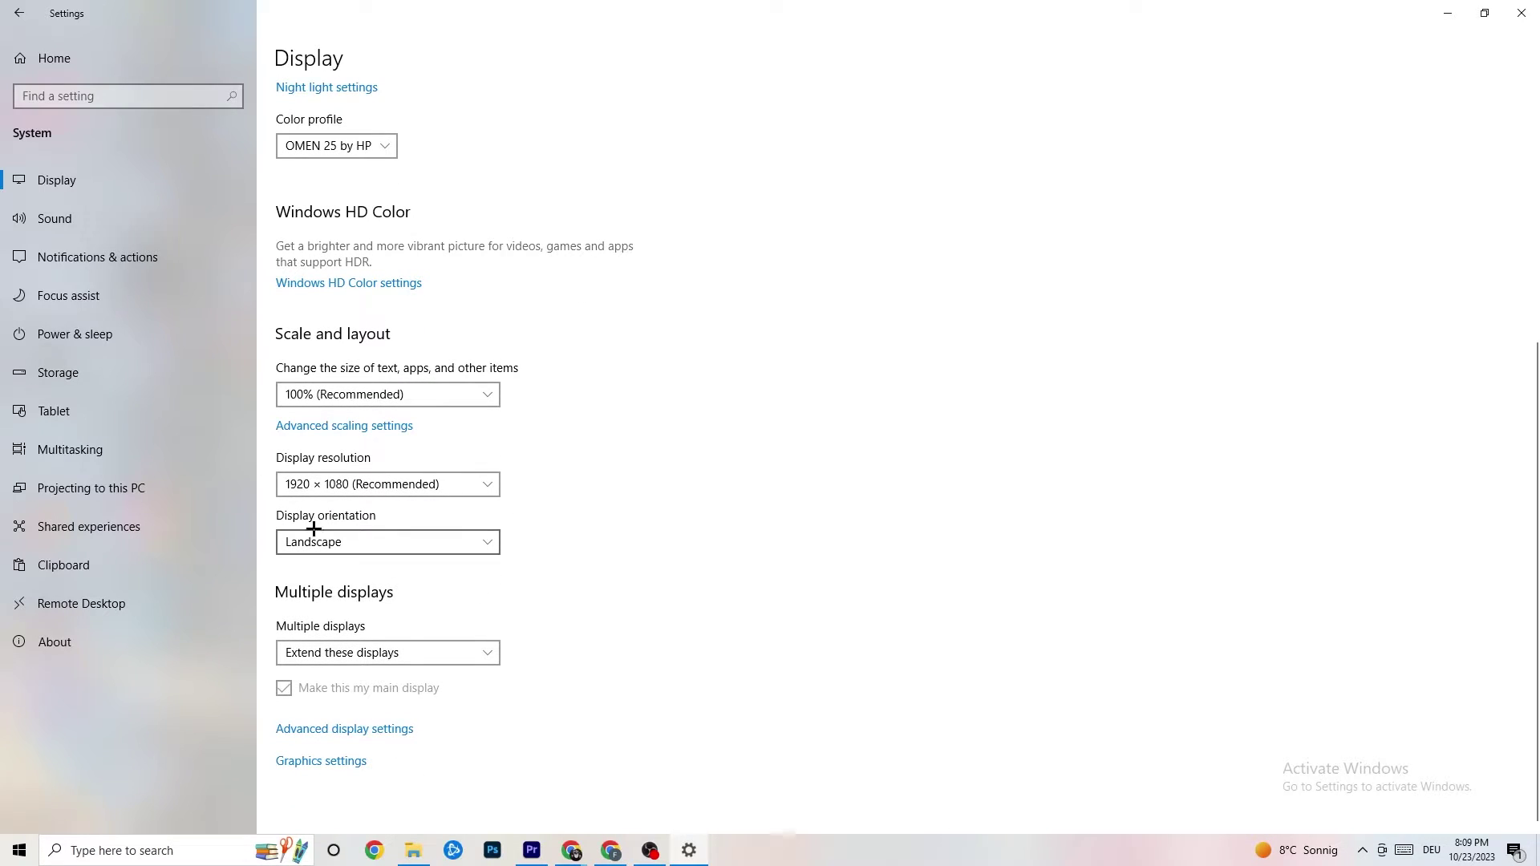
# Examine the available power plans in the additional power settings, including High performance, and close Power Options
pyautogui.click(152, 334)
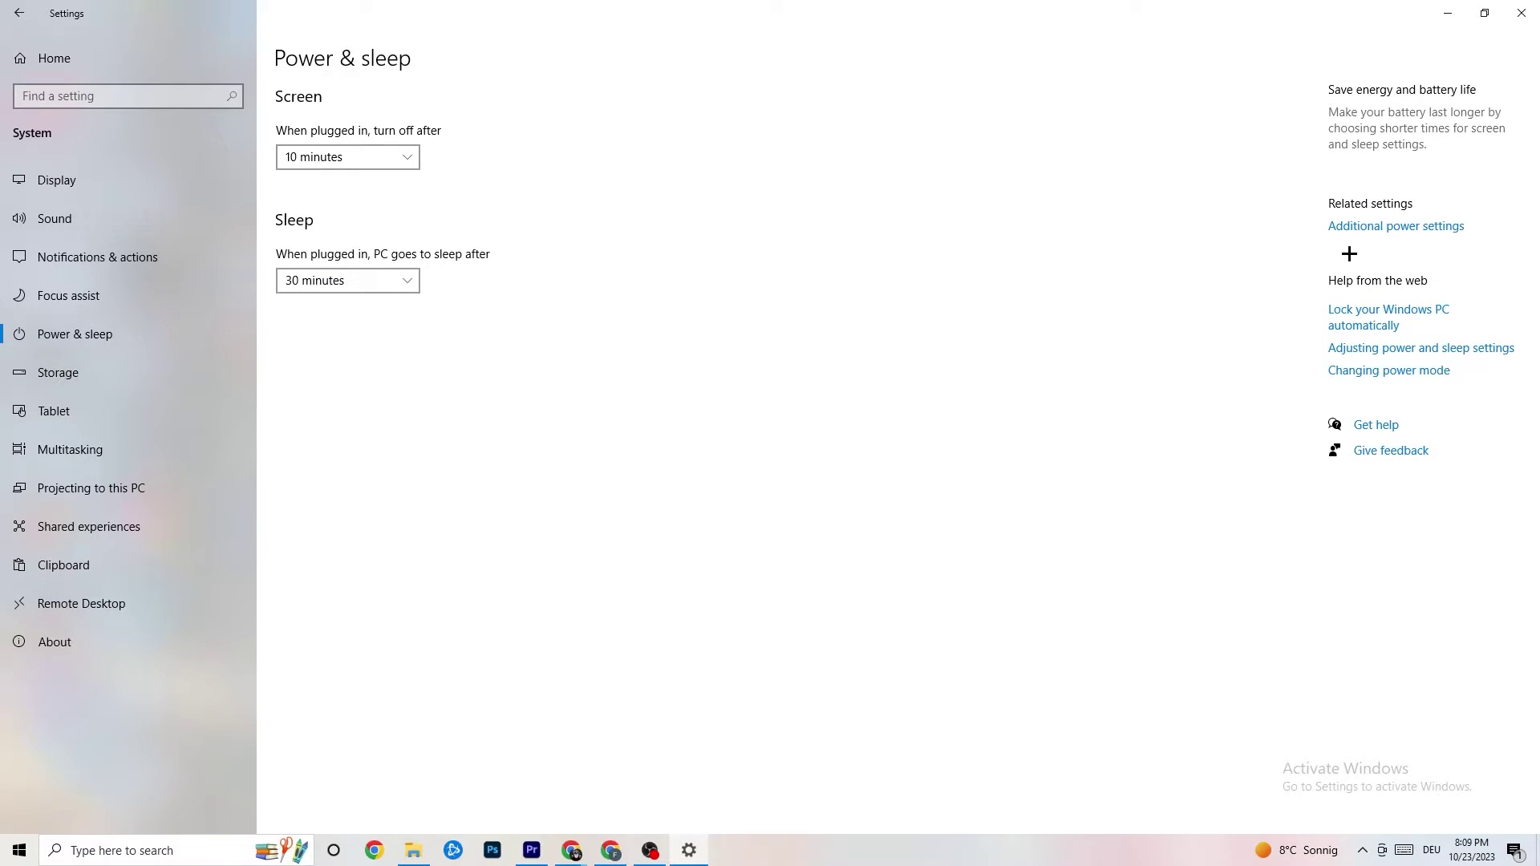
pyautogui.click(1385, 228)
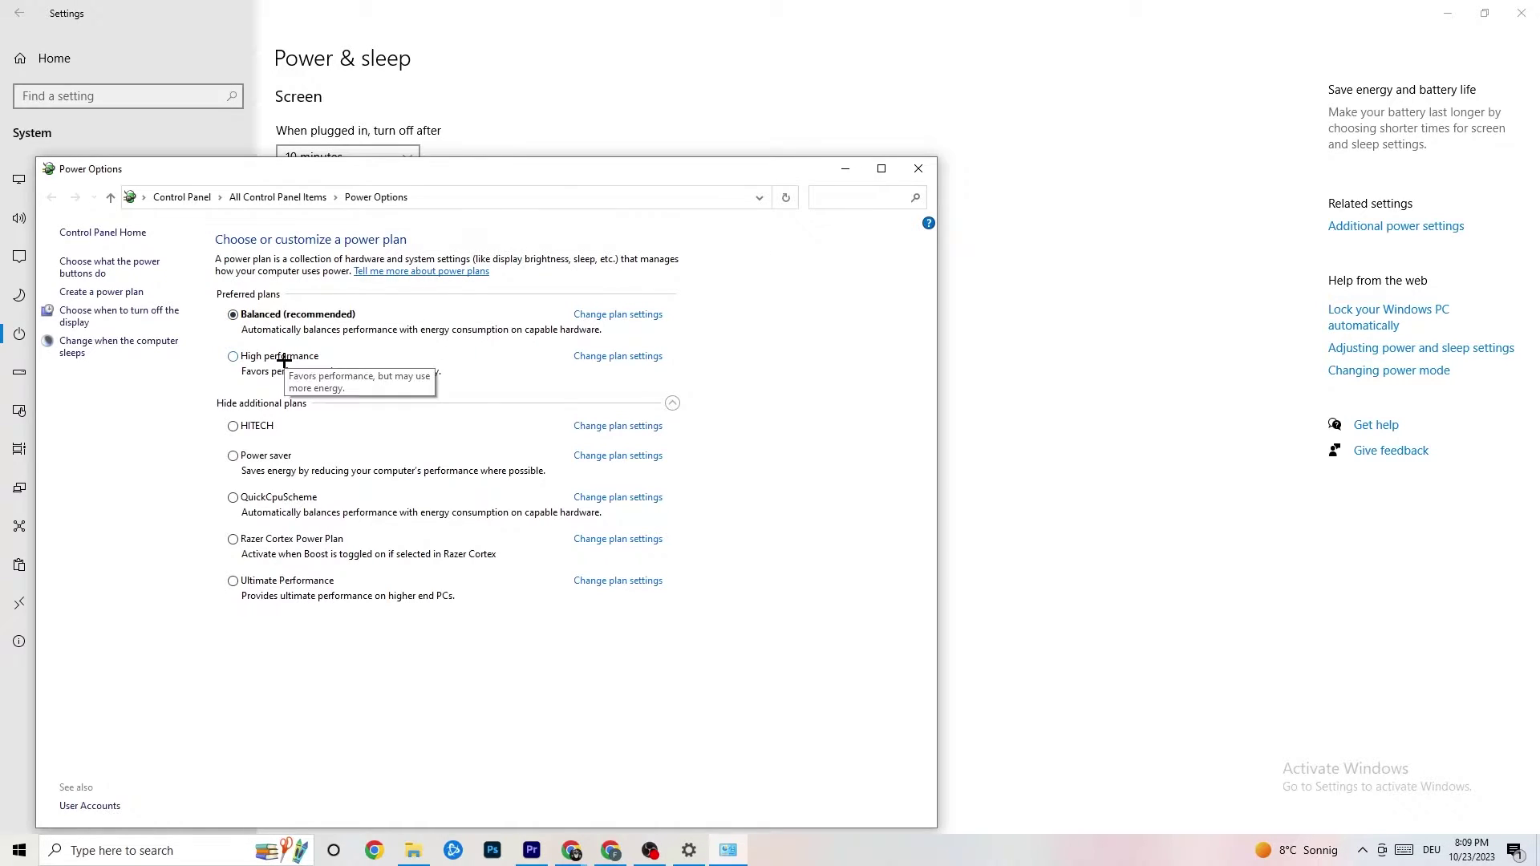
pyautogui.click(918, 170)
# Examine the Storage Sense configuration and its run frequency options, and return to the Storage page
pyautogui.click(98, 383)
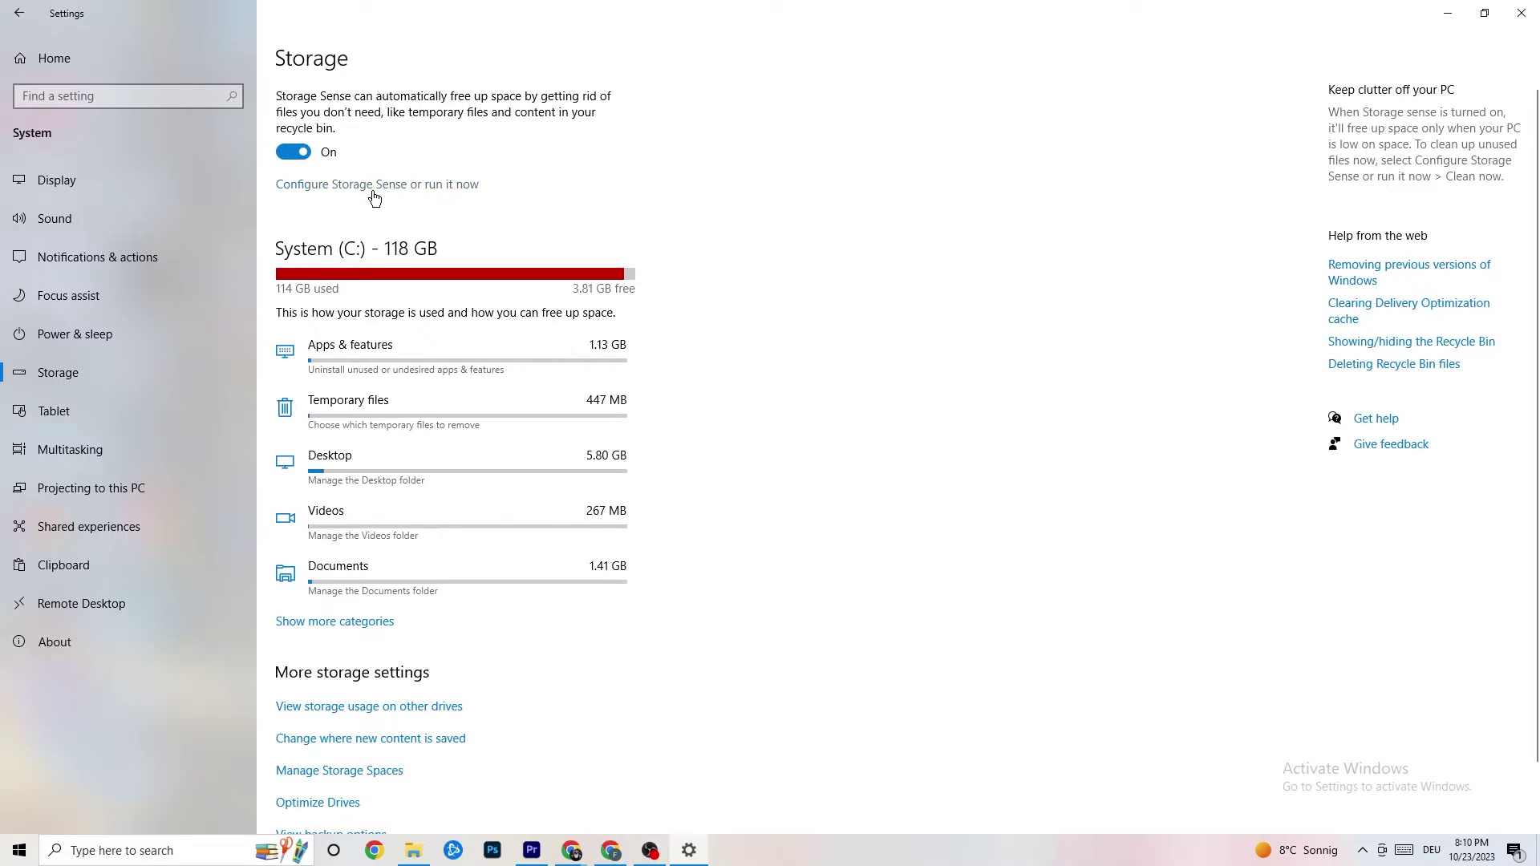
pyautogui.click(426, 186)
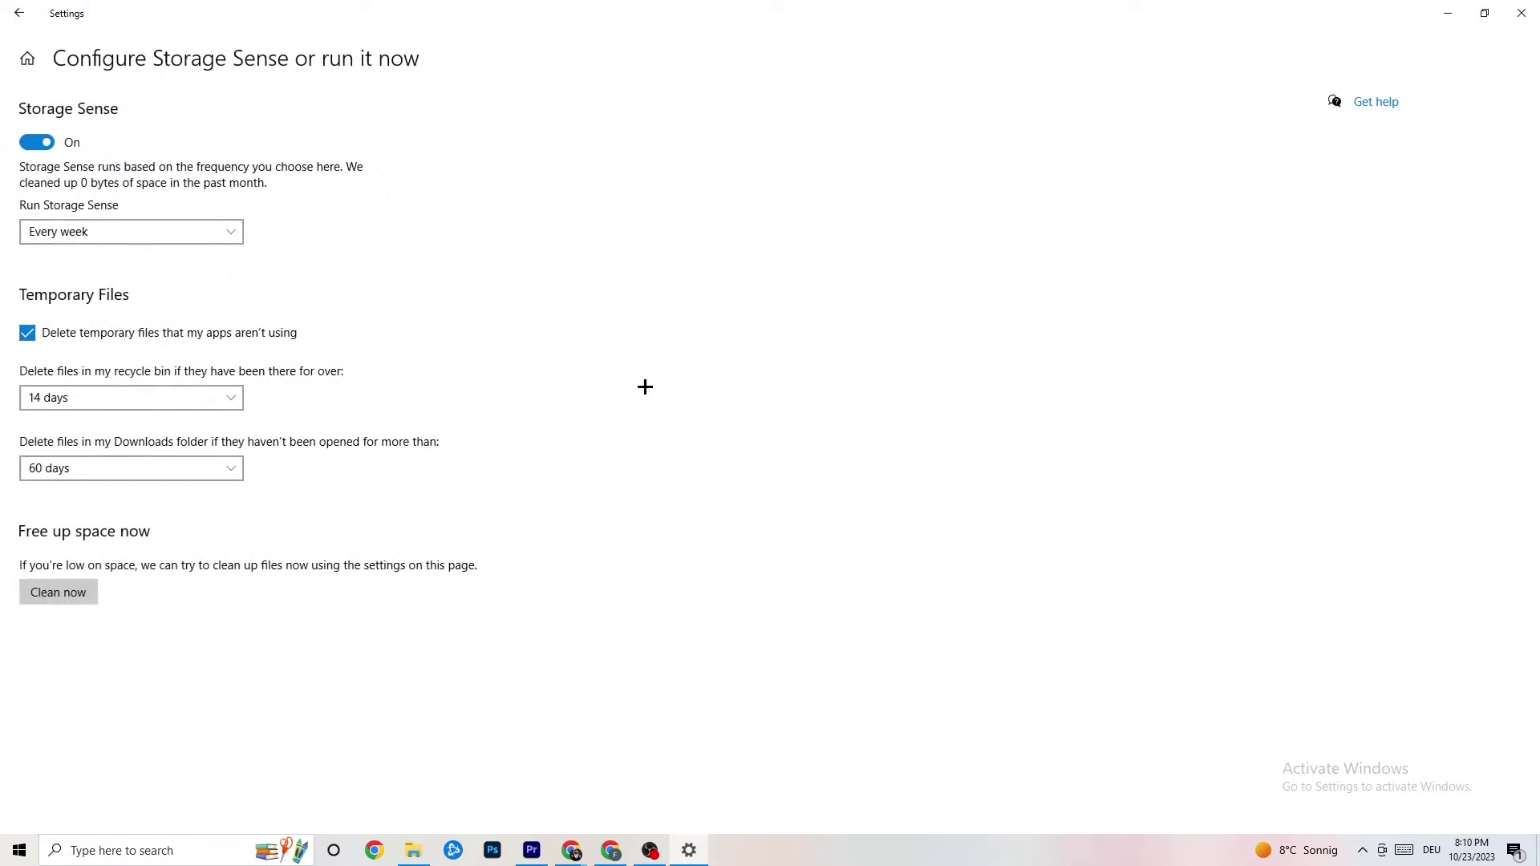
pyautogui.click(234, 230)
pyautogui.click(467, 227)
pyautogui.click(22, 14)
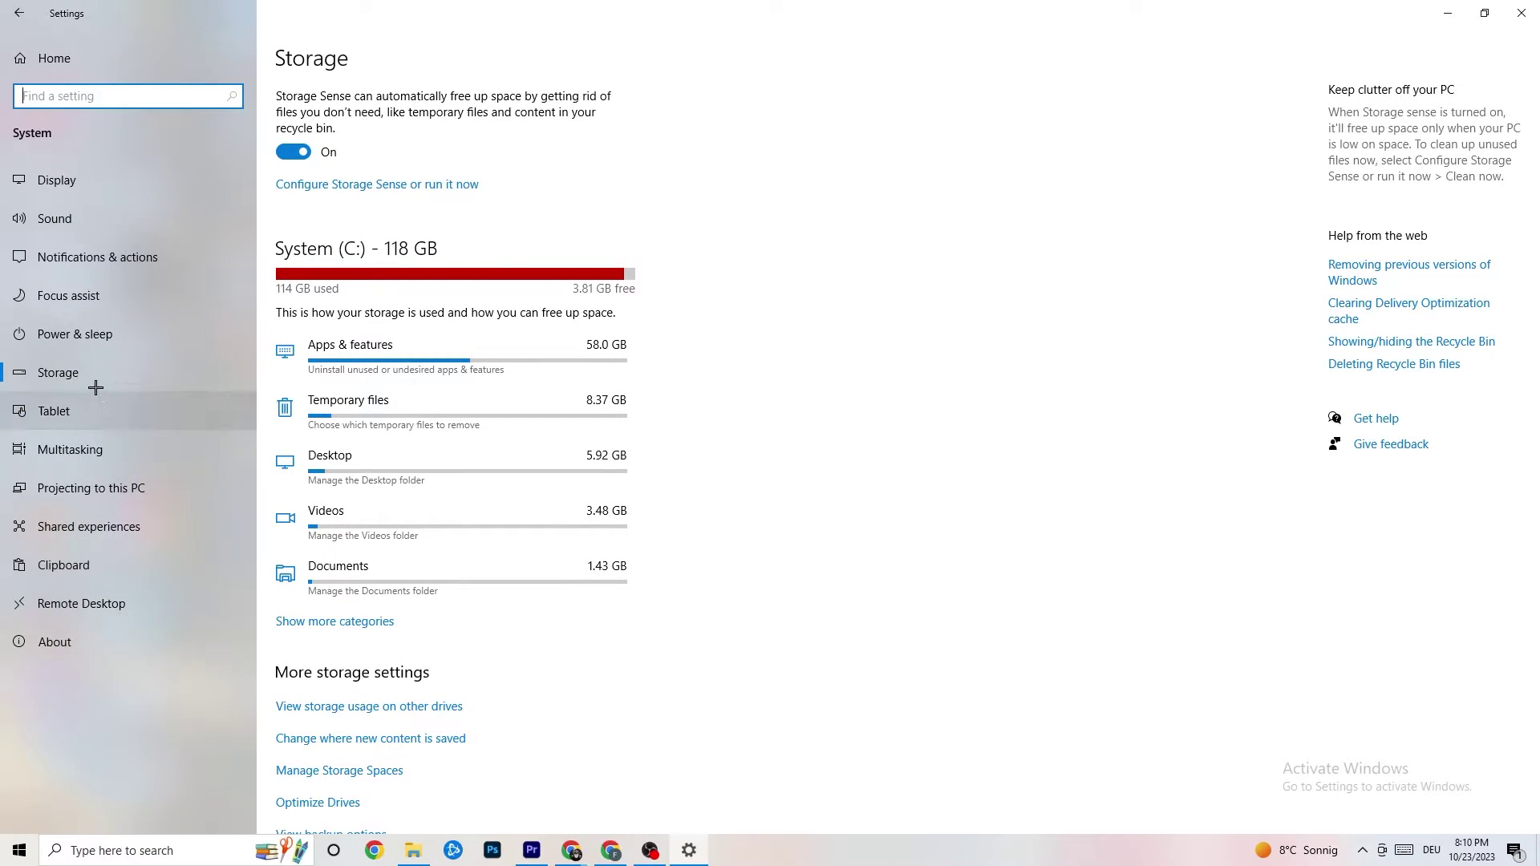
# Examine the Xbox Game Bar, Captures and Game Mode pages of the Windows gaming settings
pyautogui.click(19, 46)
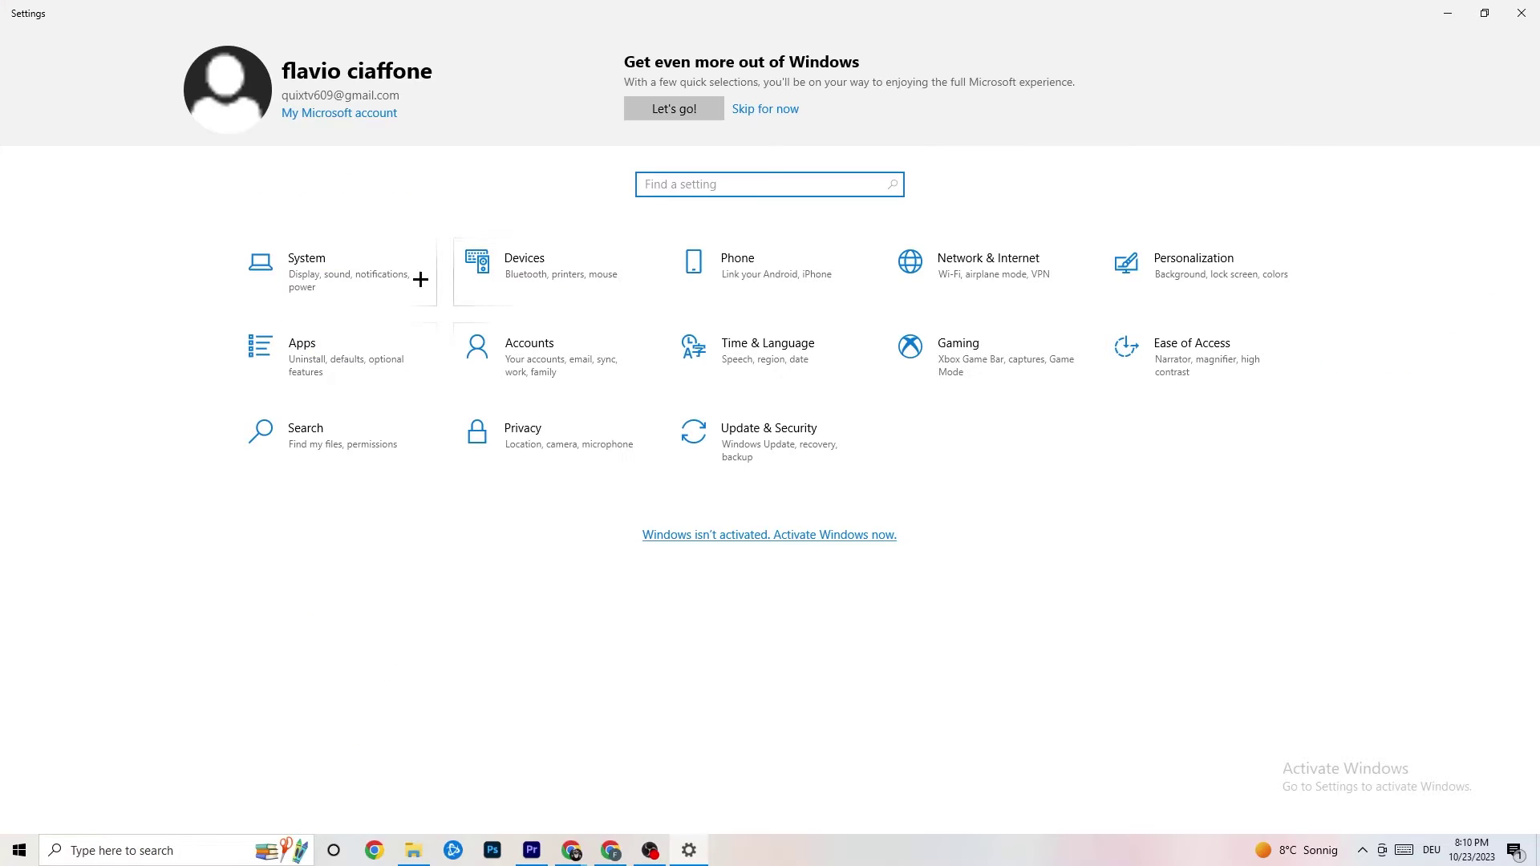
pyautogui.click(1001, 375)
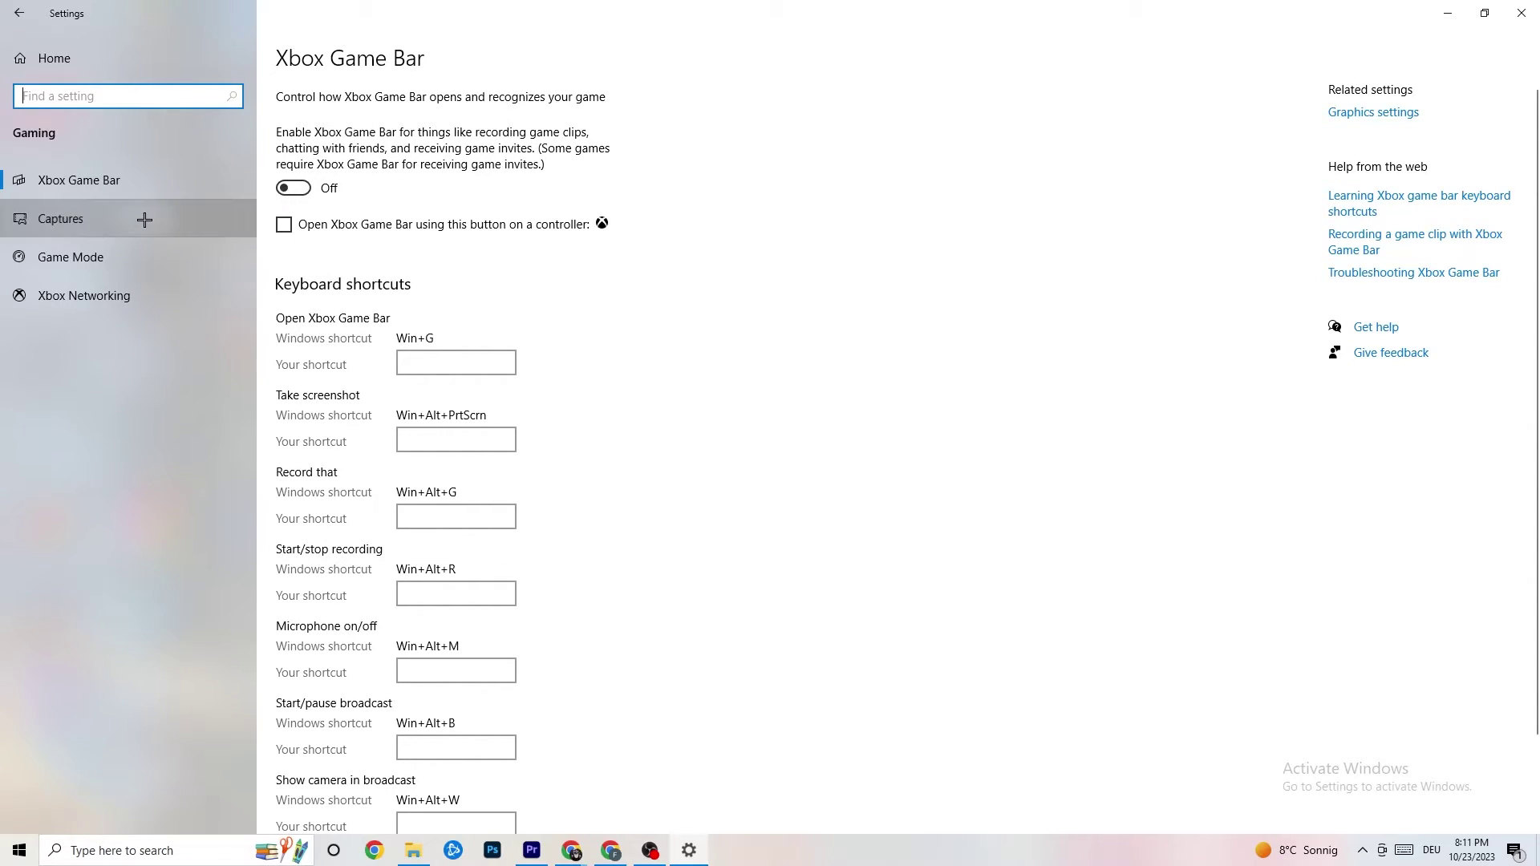
pyautogui.click(32, 216)
pyautogui.scroll(-3, 532, 337)
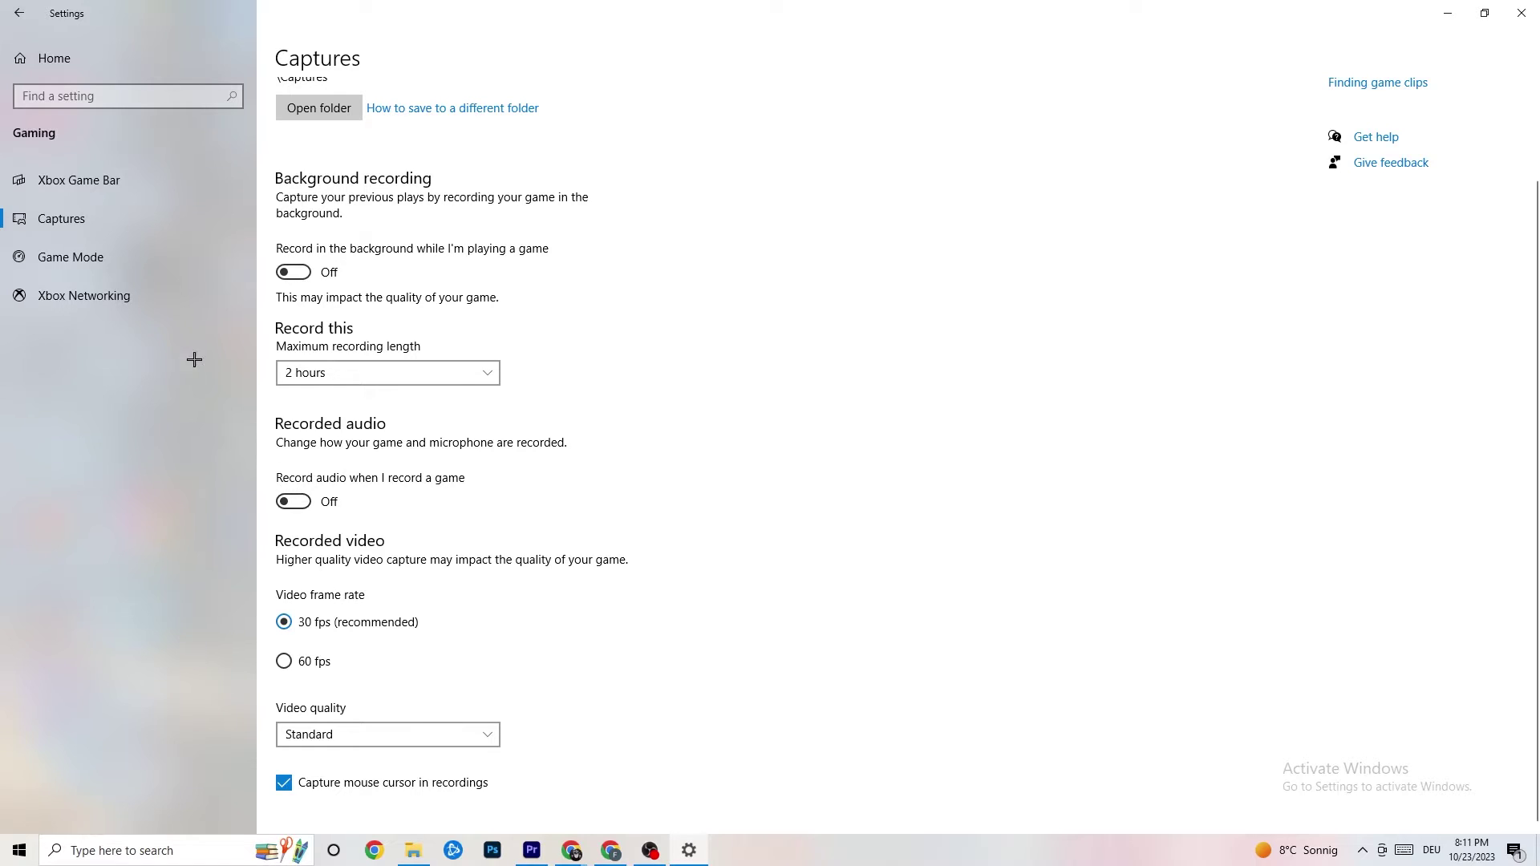
pyautogui.click(102, 252)
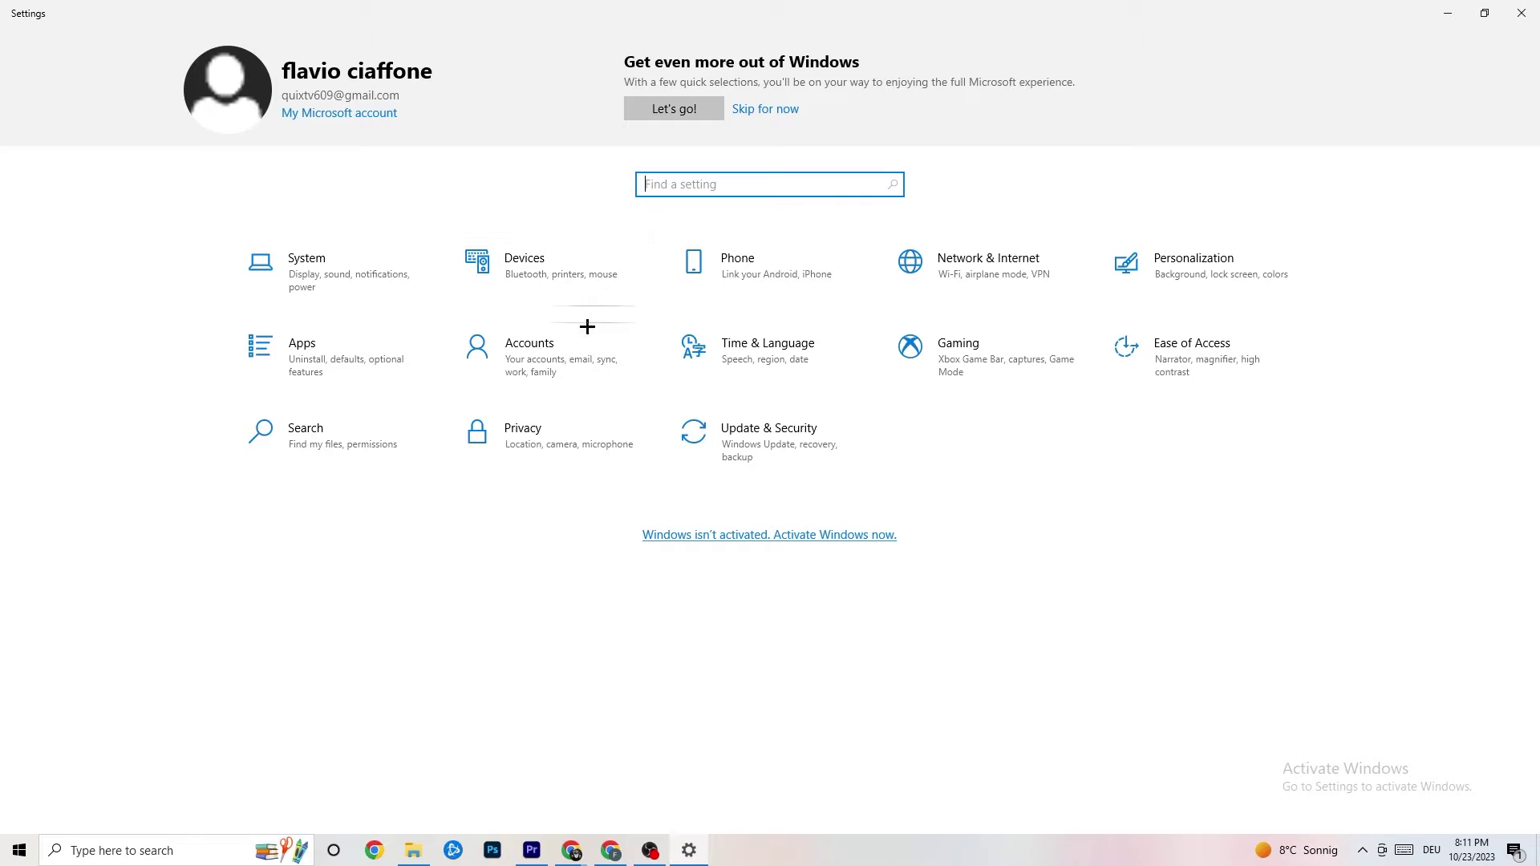
# Examine the Windows Update and Troubleshoot pages of the Update & Security settings, and close Settings
pyautogui.click(783, 434)
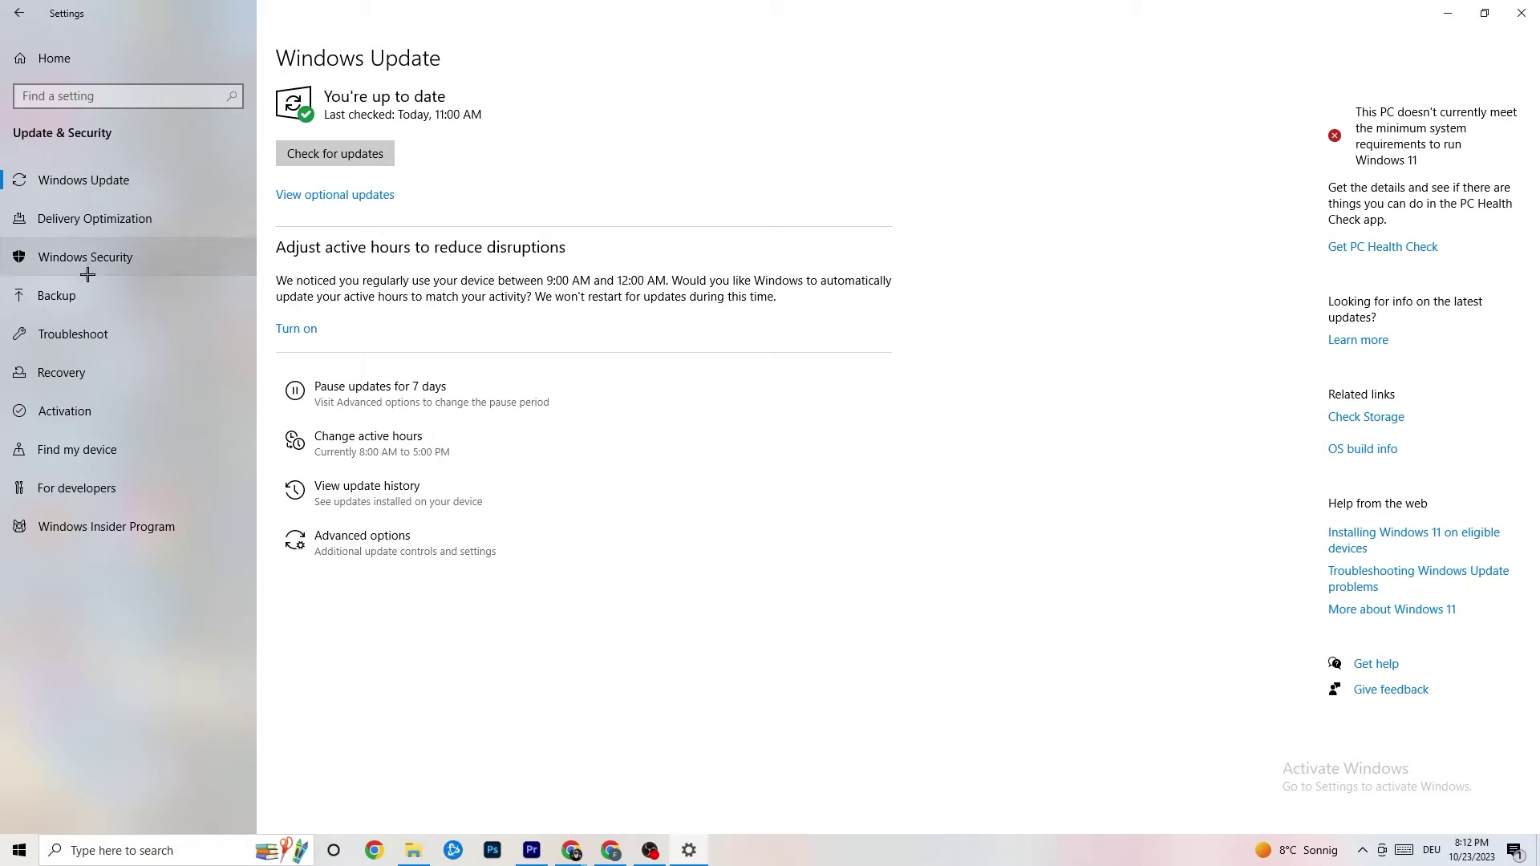
pyautogui.click(85, 322)
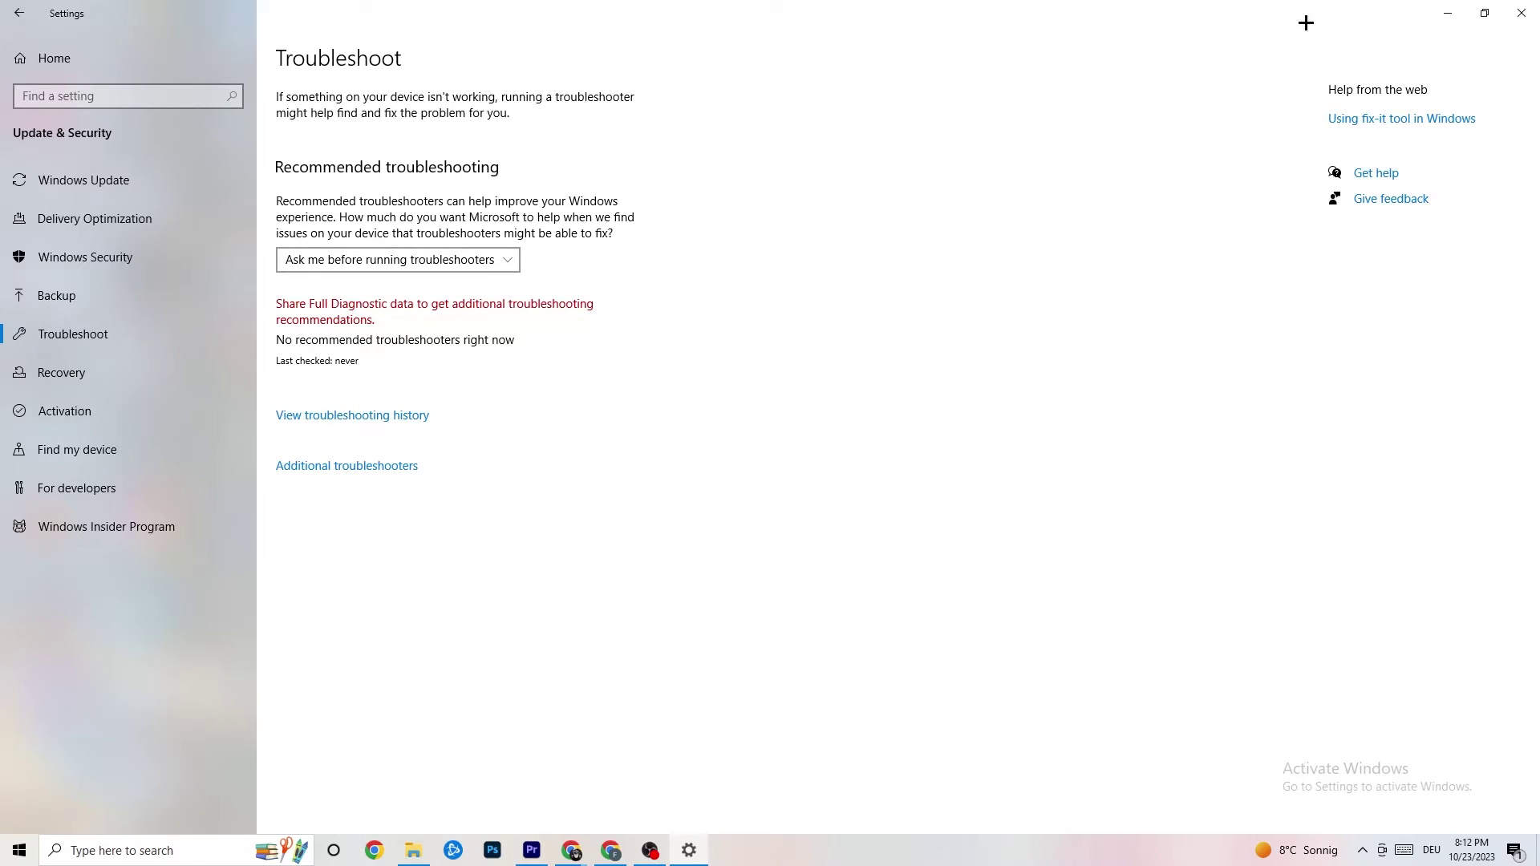
pyautogui.click(1526, 6)
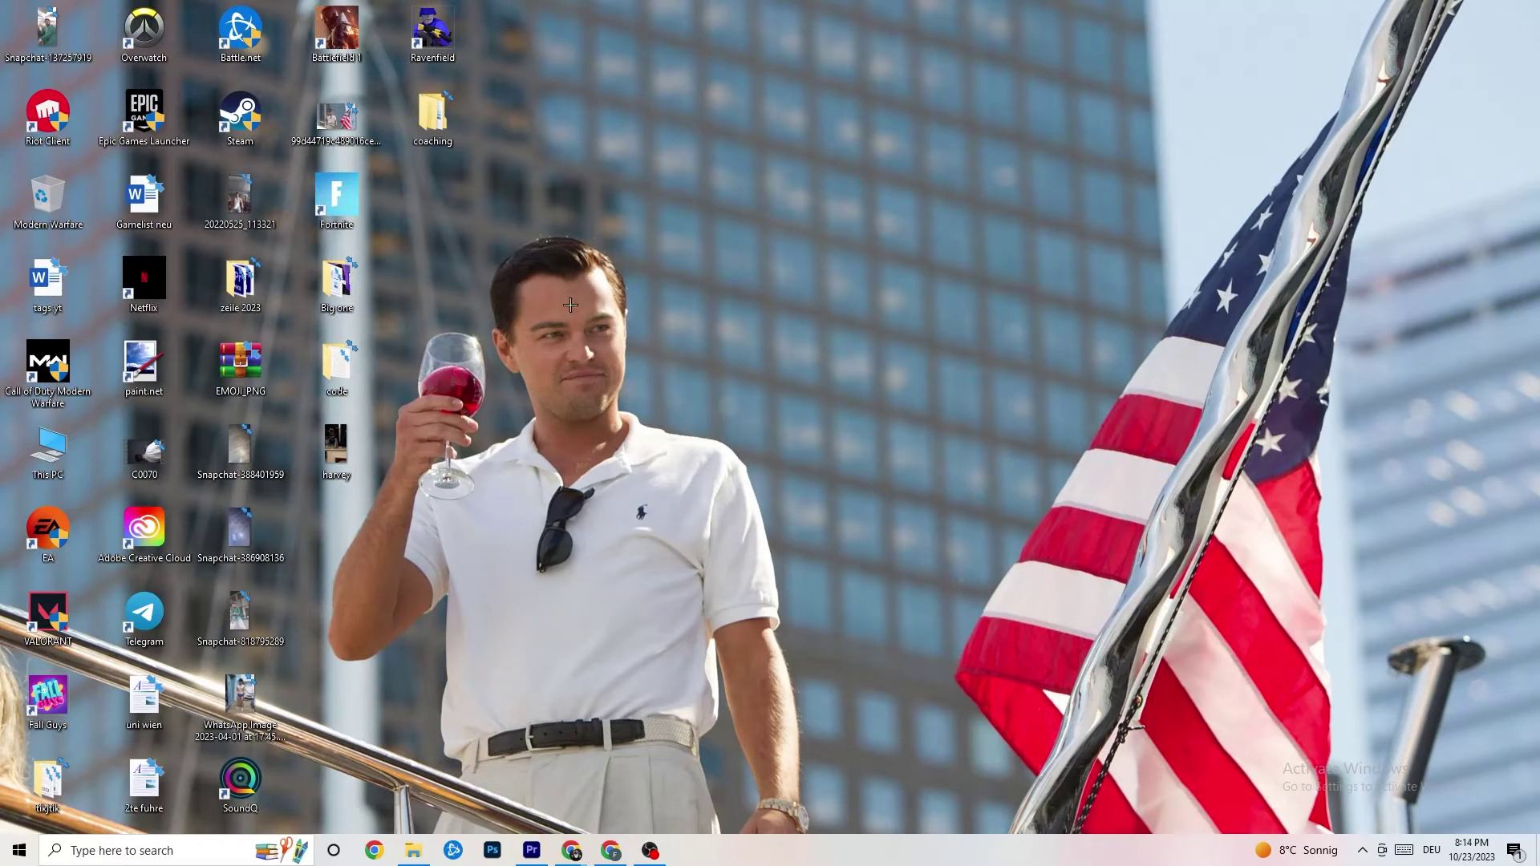
# Open NVIDIA Control Panel and examine its image settings with preview and the display's resolution options
pyautogui.rightClick(688, 208)
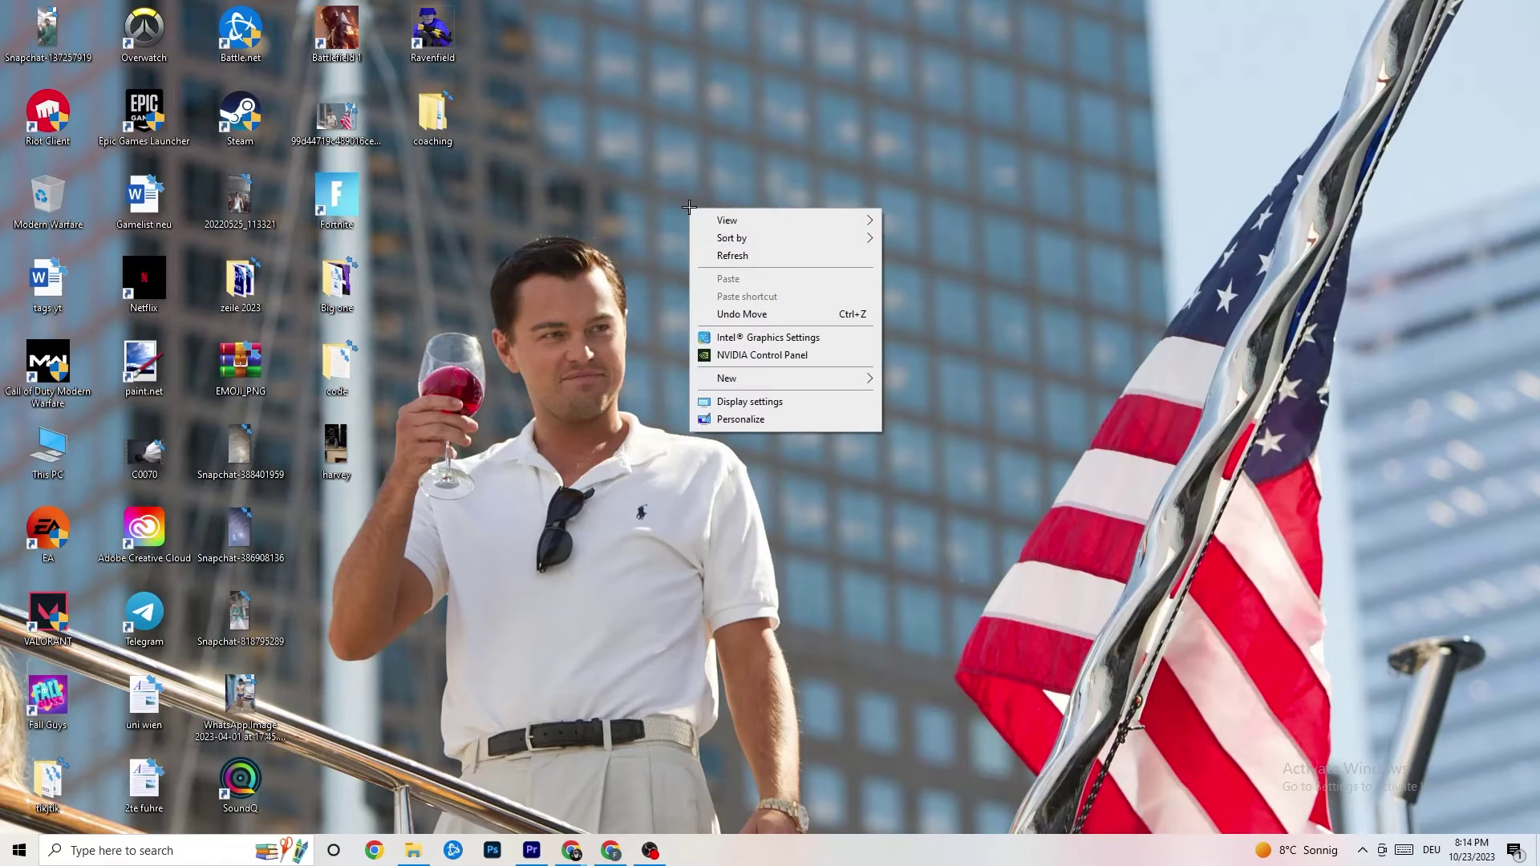
pyautogui.click(745, 356)
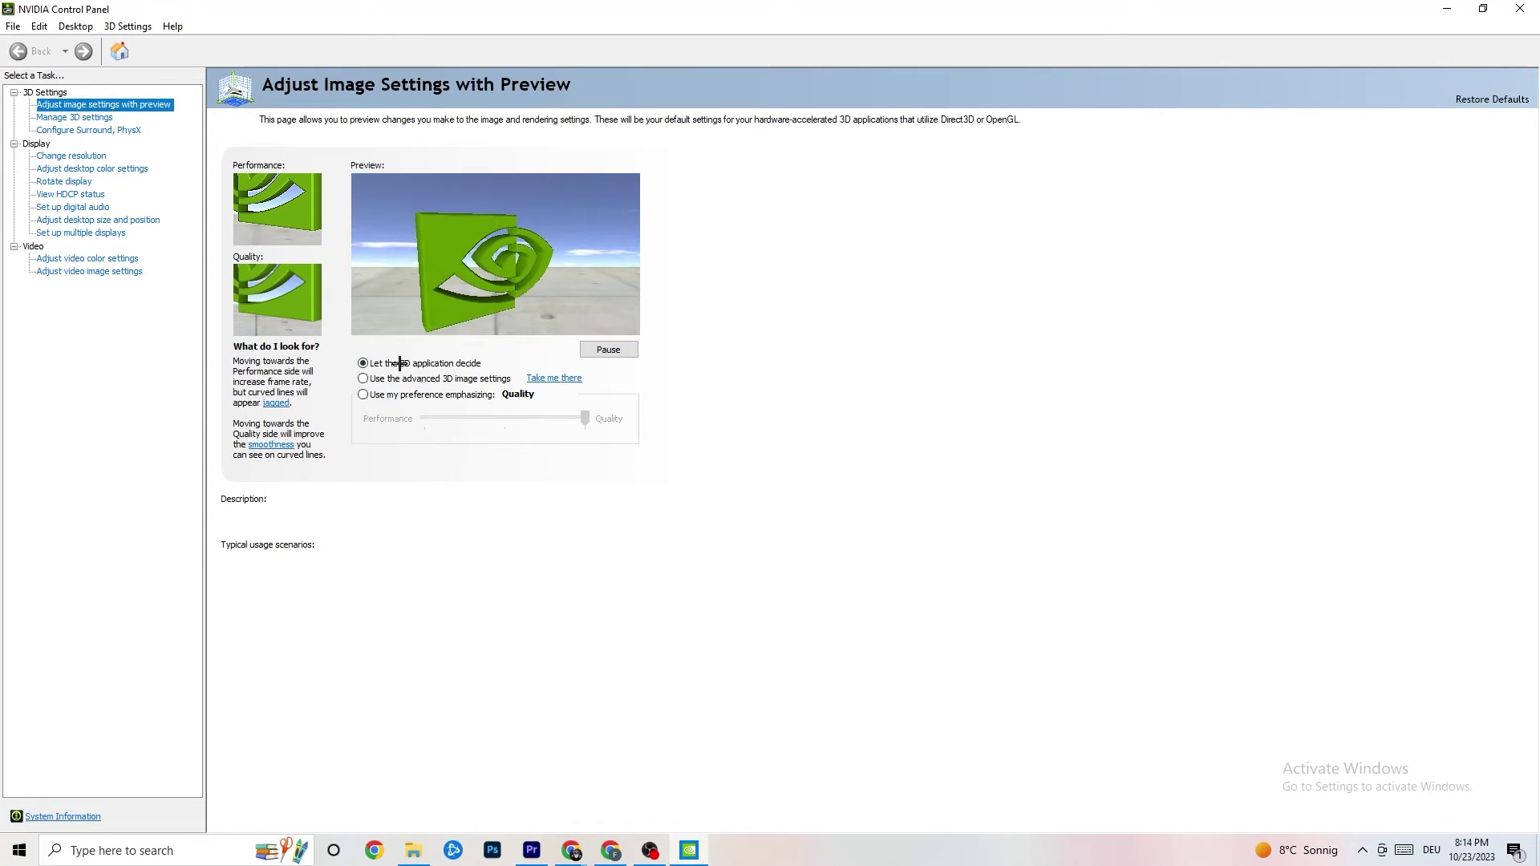
pyautogui.moveTo(425, 371)
pyautogui.moveTo(502, 413)
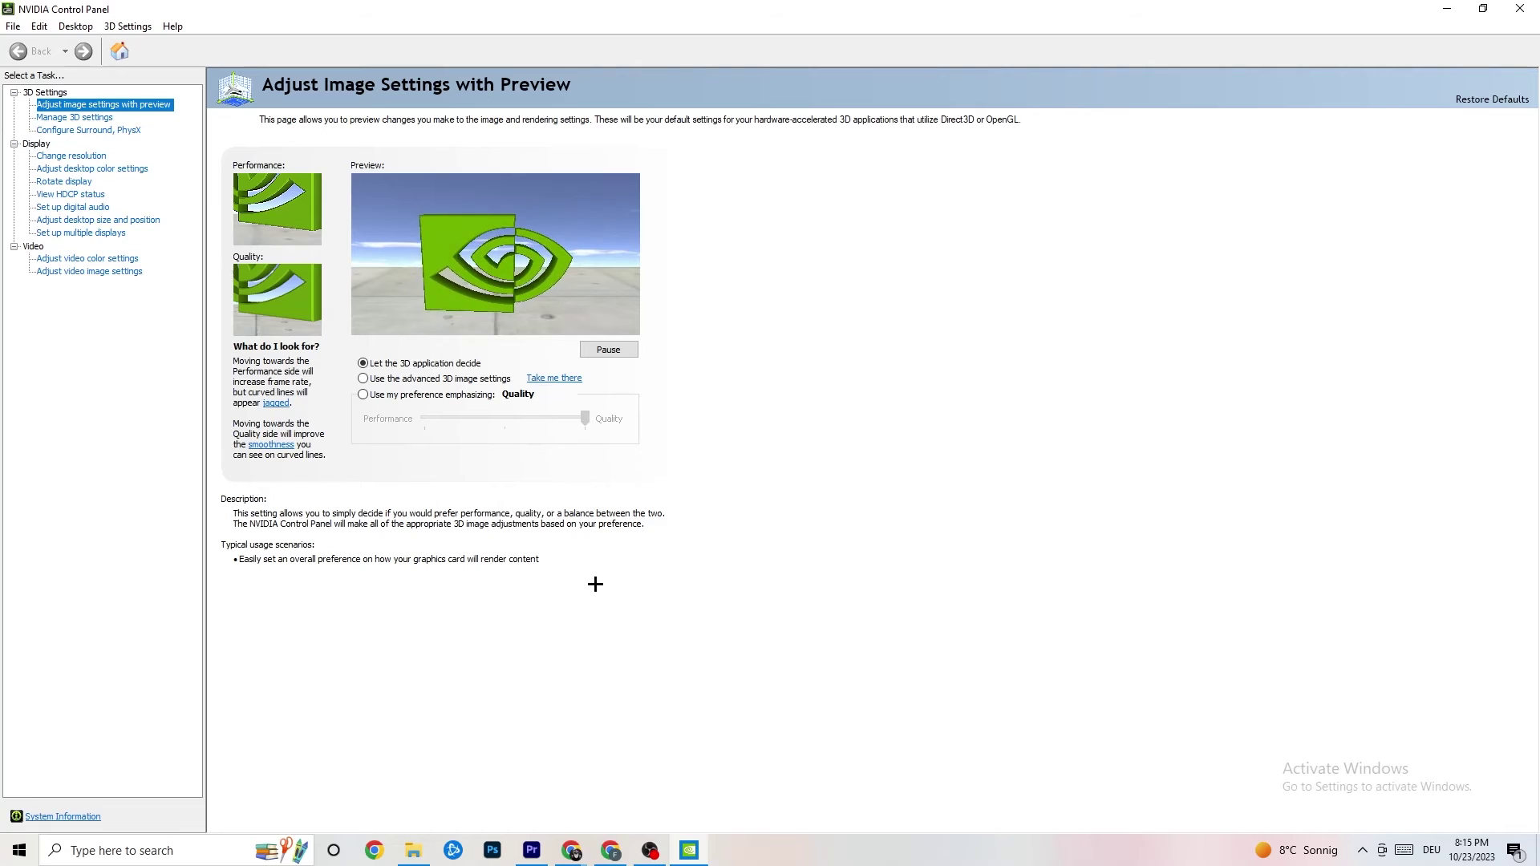
pyautogui.click(66, 157)
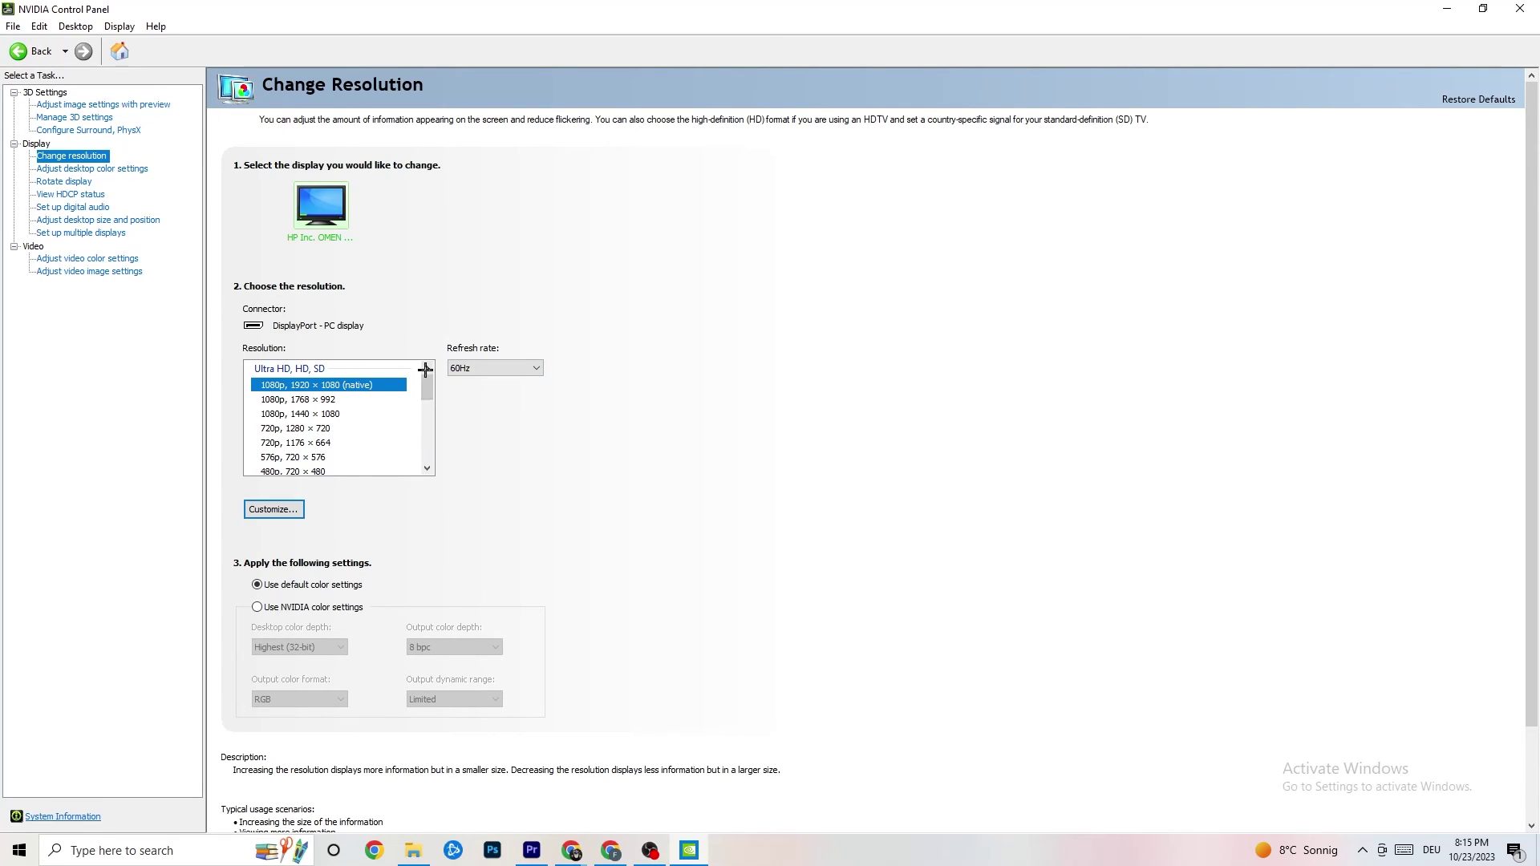
pyautogui.moveTo(426, 394); pyautogui.dragTo(426, 392)
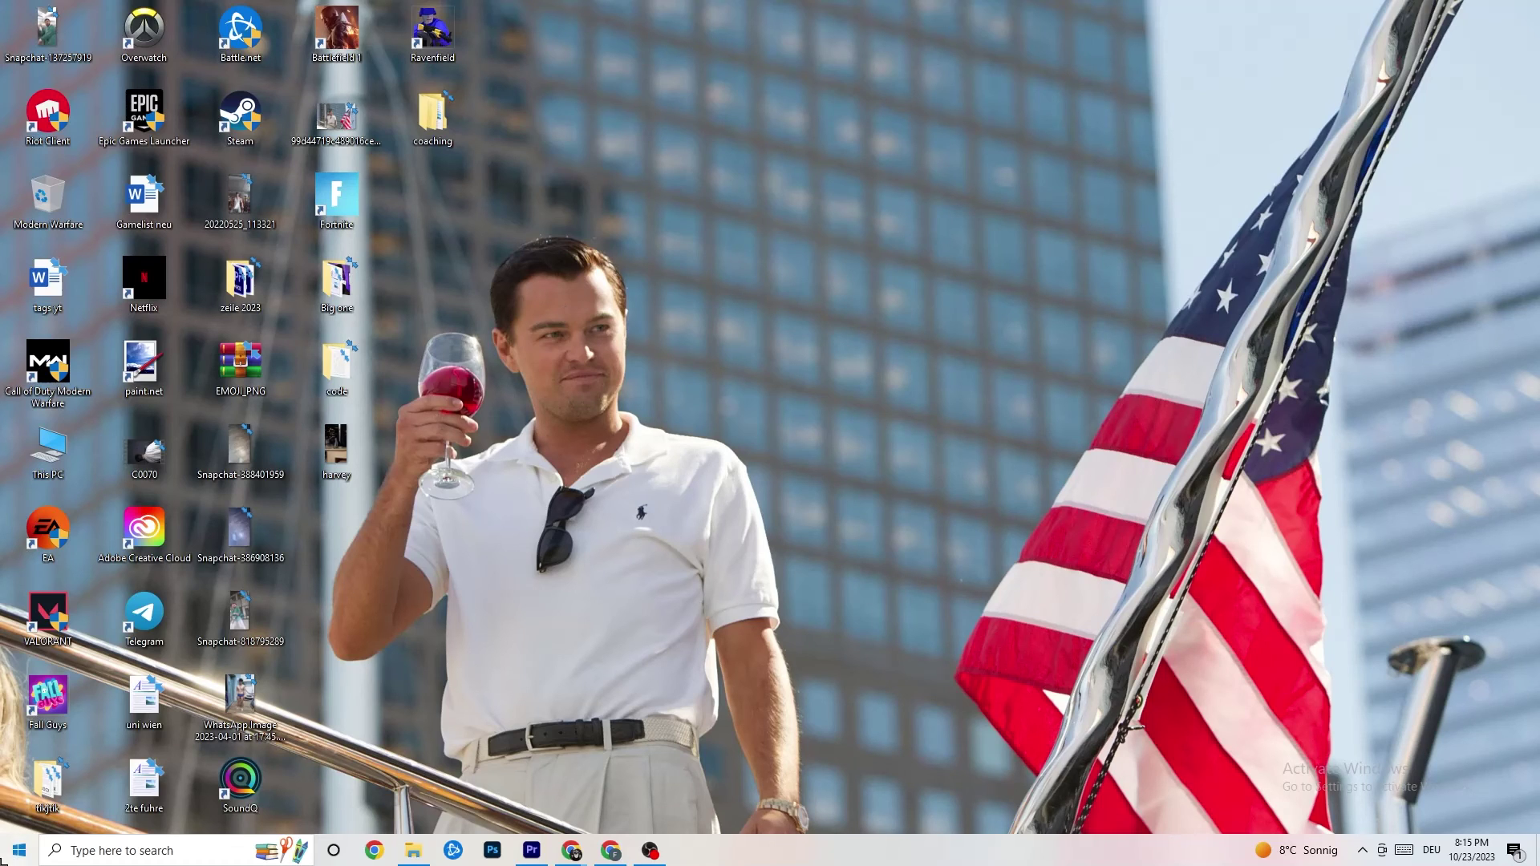
# Open the computer's power options from Start and dismiss them without choosing one
pyautogui.click(19, 849)
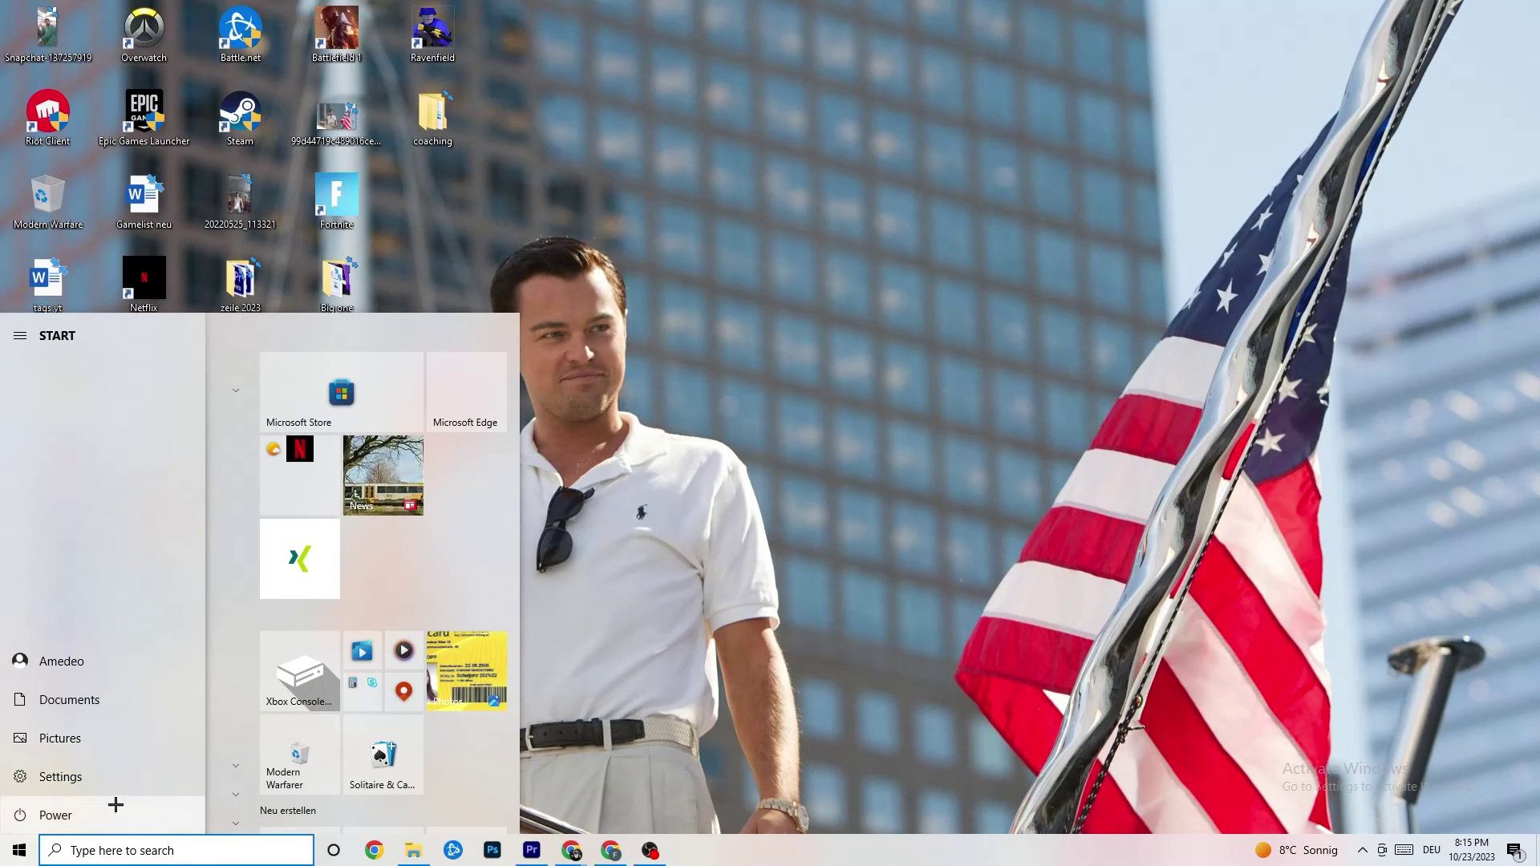
pyautogui.click(36, 814)
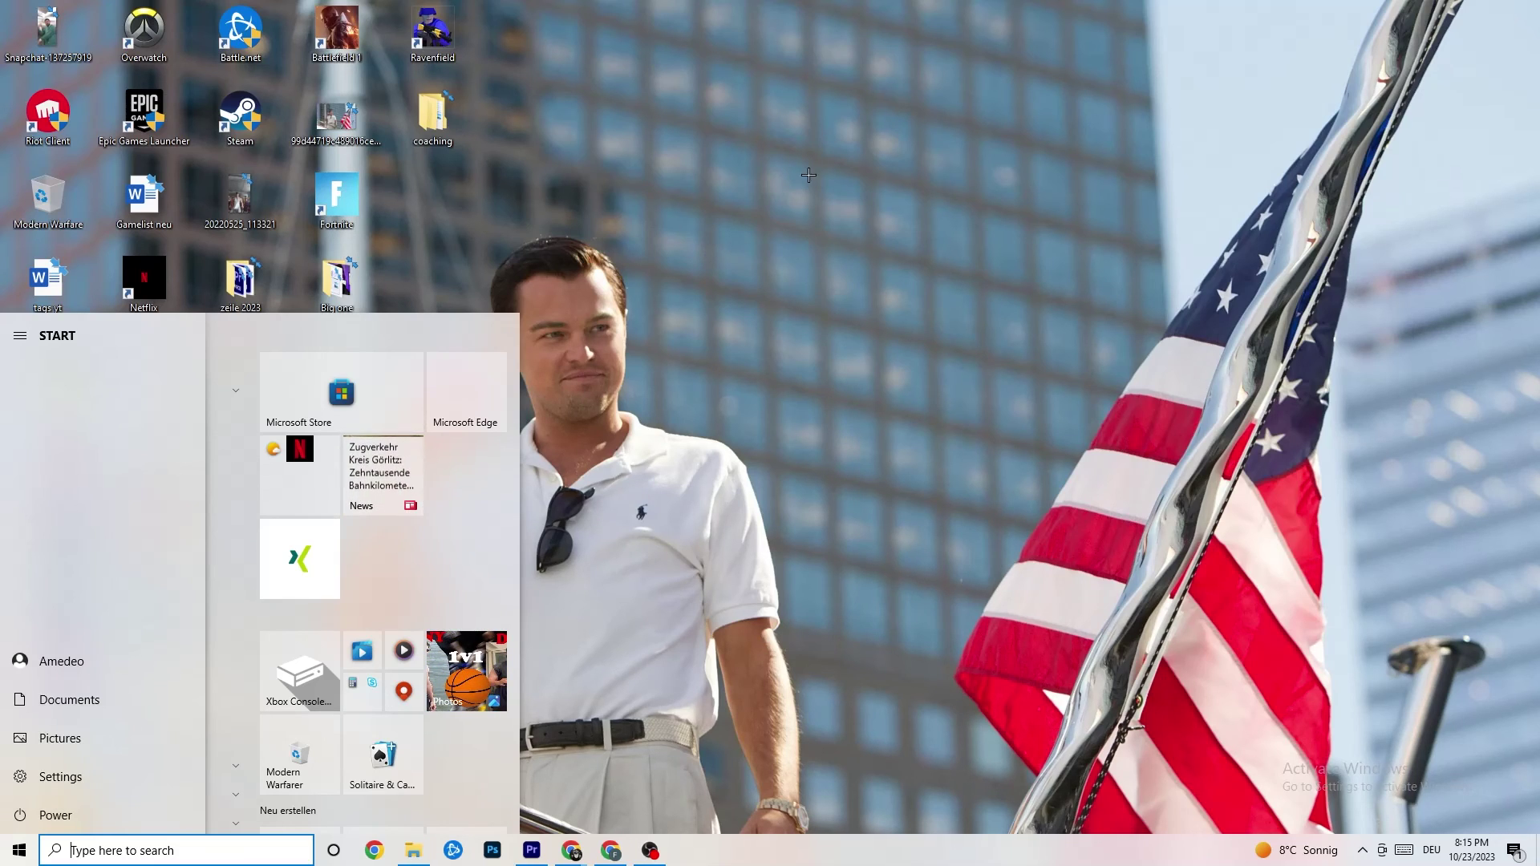
pyautogui.click(809, 129)
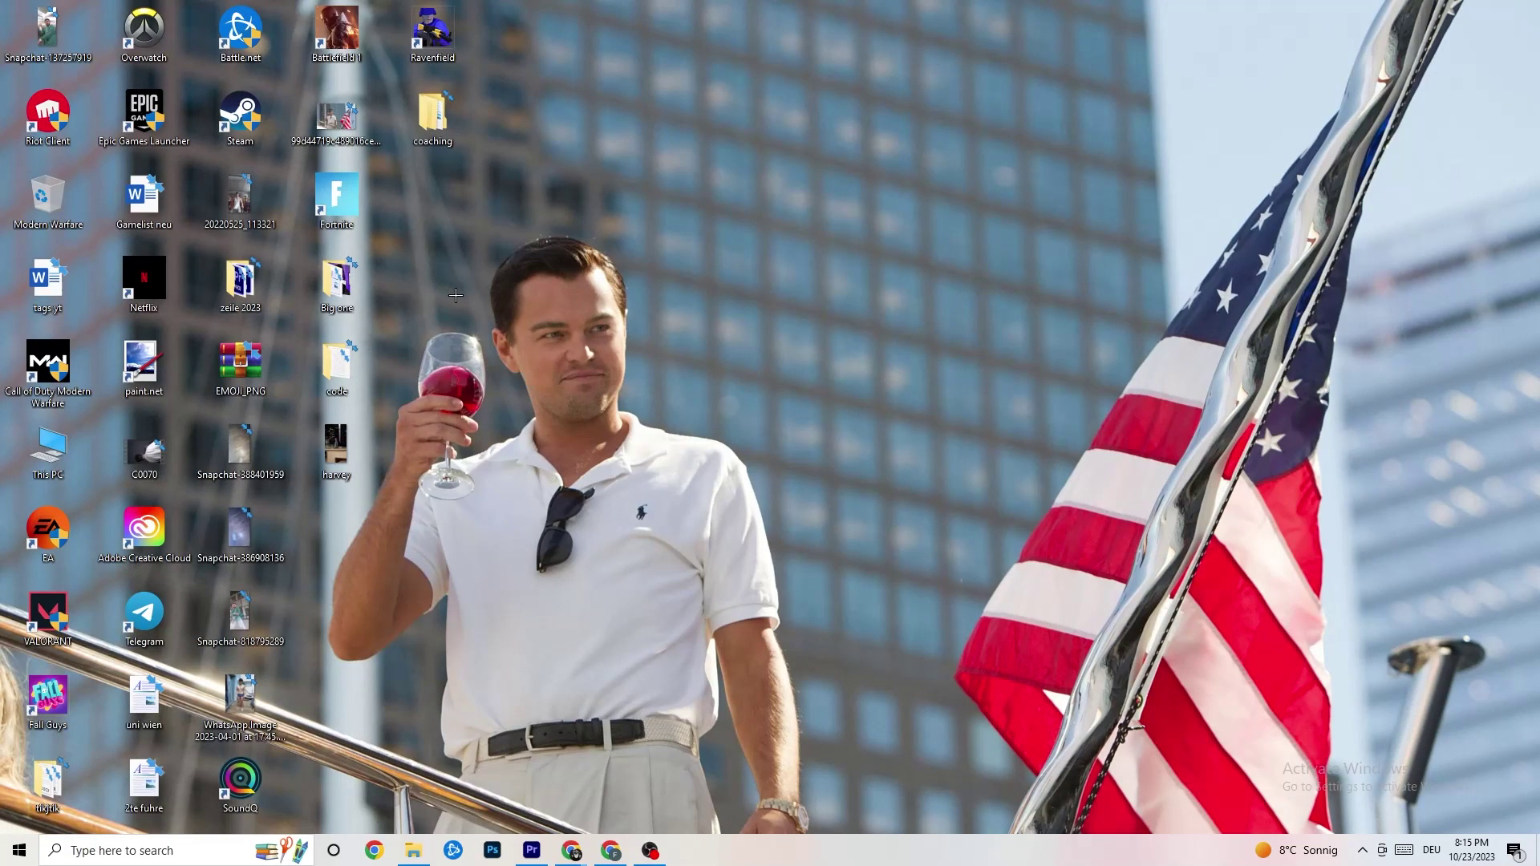